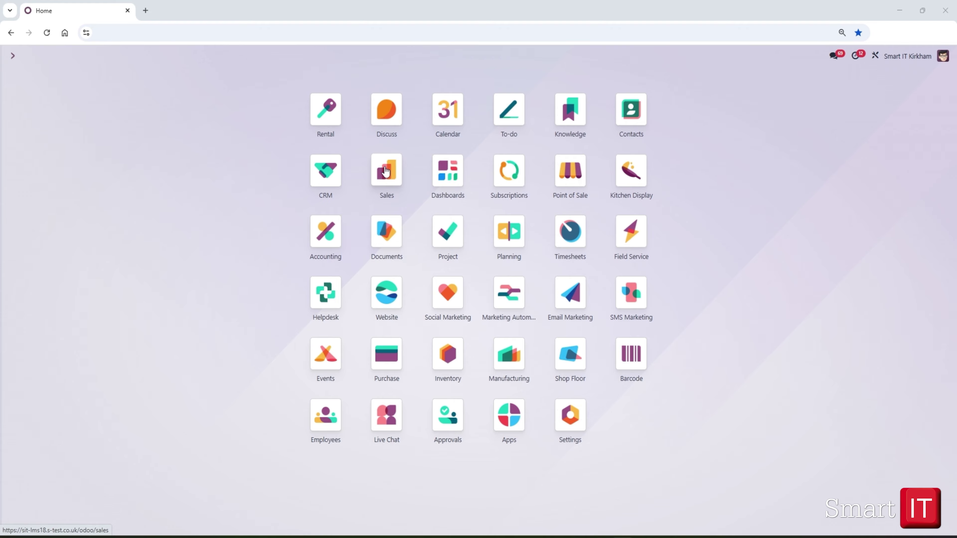
Open the first Ready Mat sales order from the list of confirmed orders in Sales.
click(385, 172)
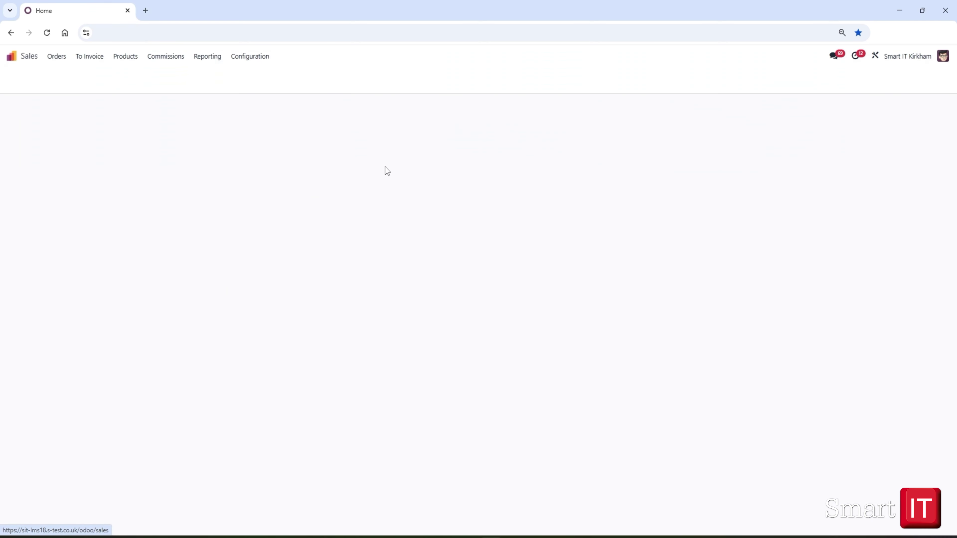
click(56, 56)
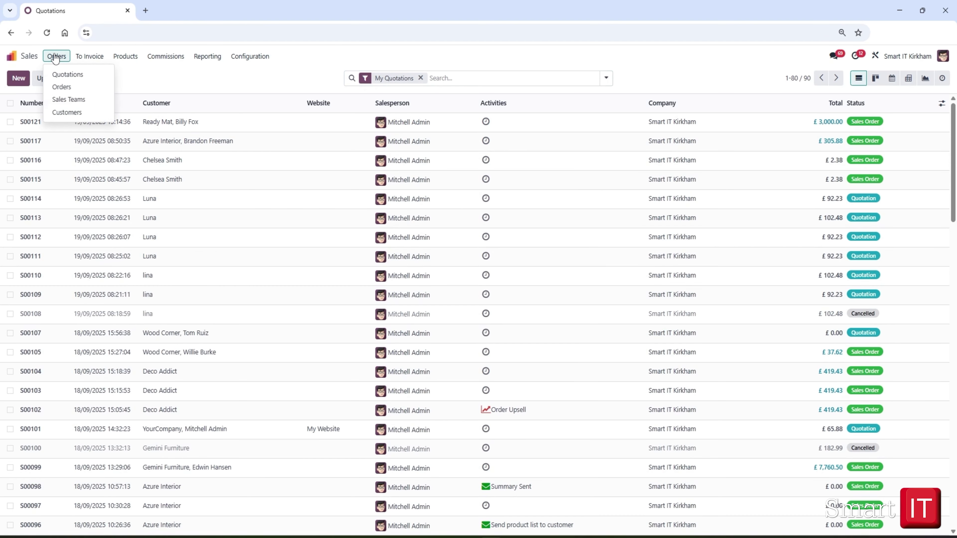
click(58, 86)
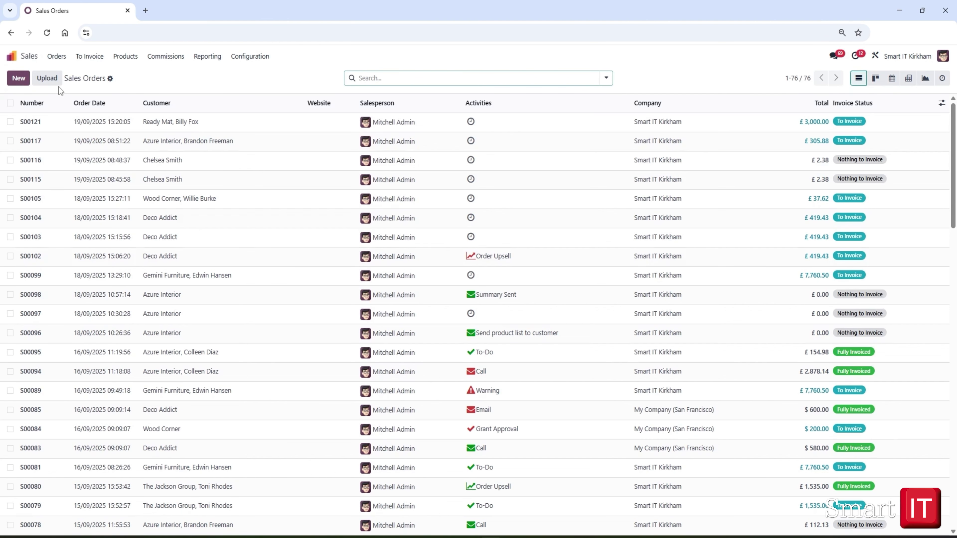
click(154, 126)
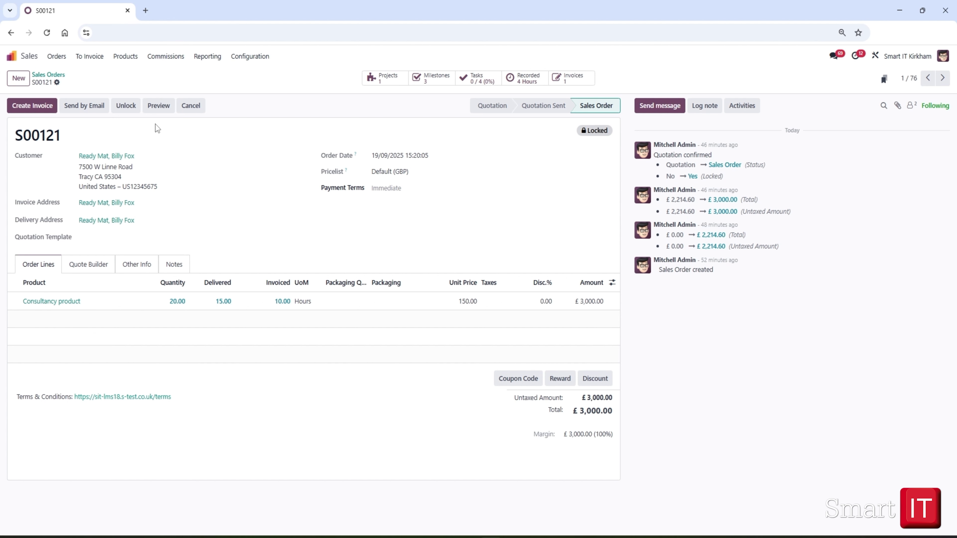
Open the order line's Consultancy product and examine its Create on Order and Invoicing Policy options.
click(51, 302)
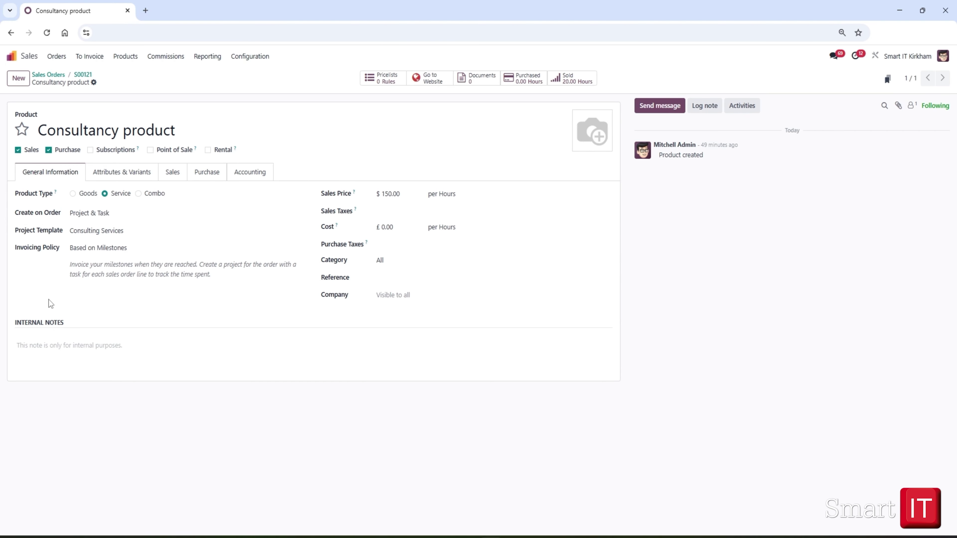
click(105, 214)
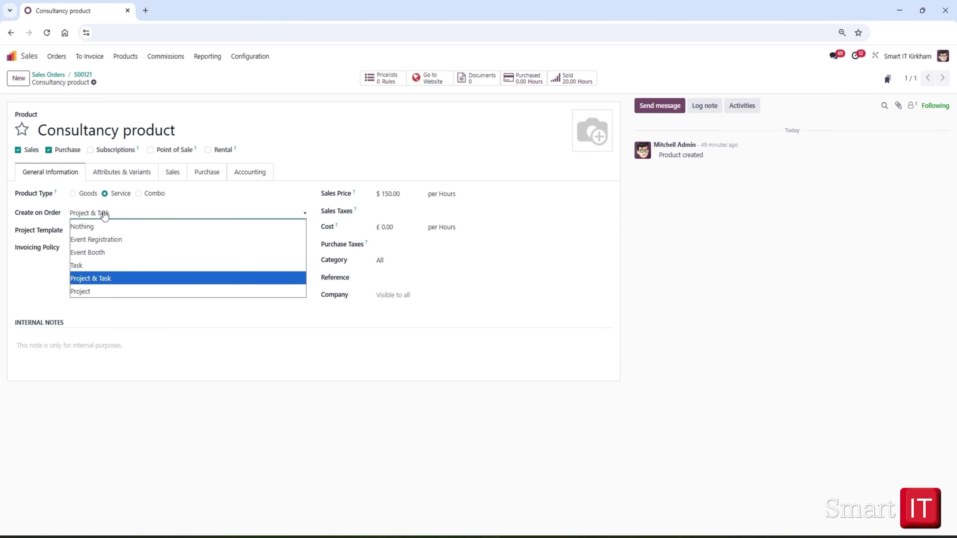
click(47, 281)
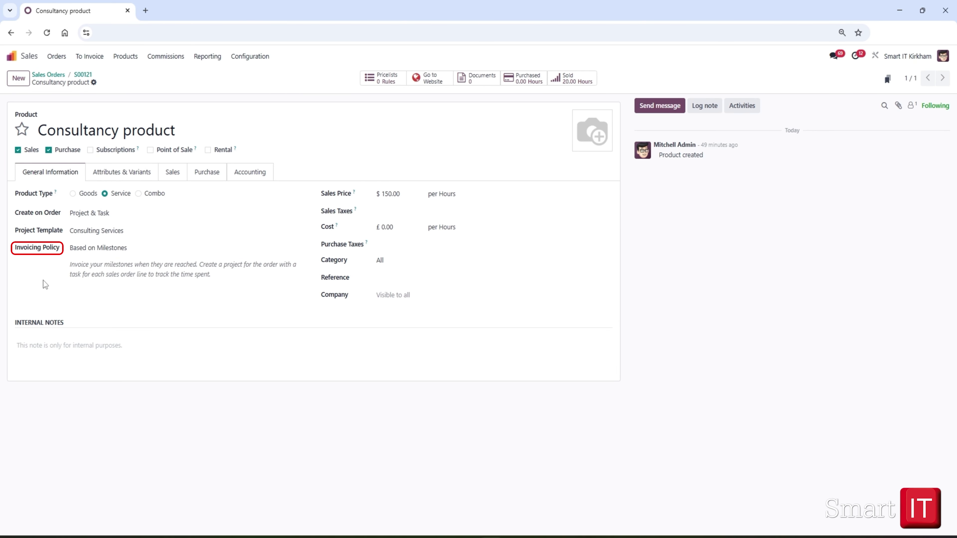
click(108, 251)
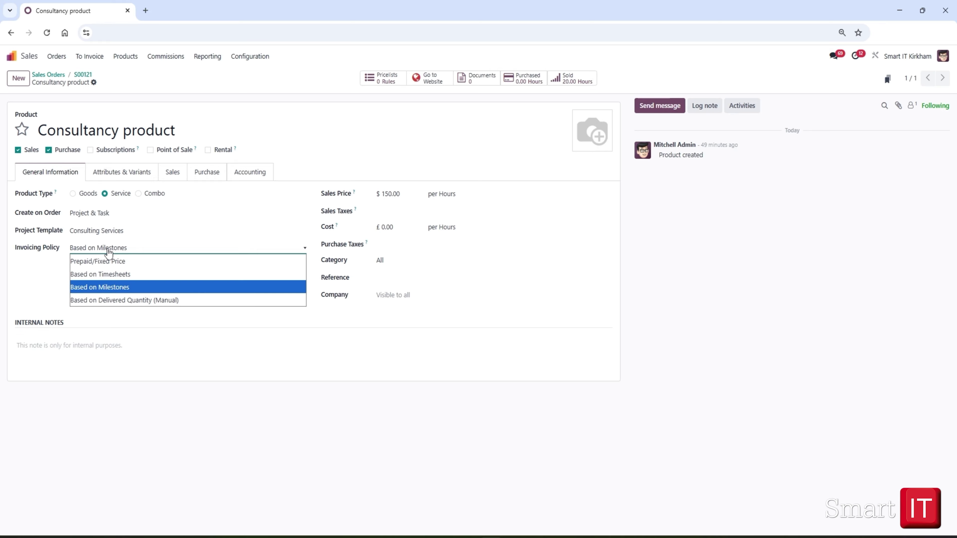
click(108, 252)
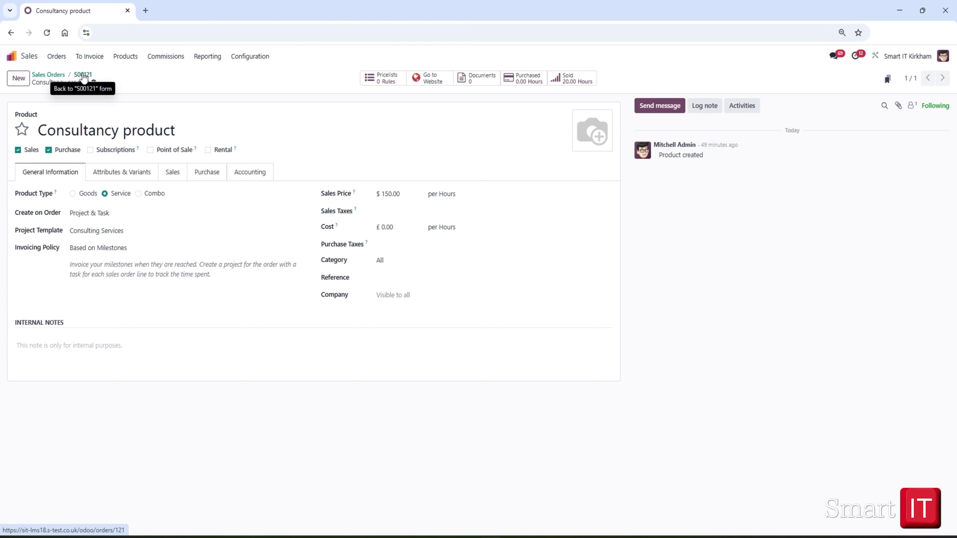
Return to the sales order, open its linked Consulting Services project and review the project's settings.
click(83, 75)
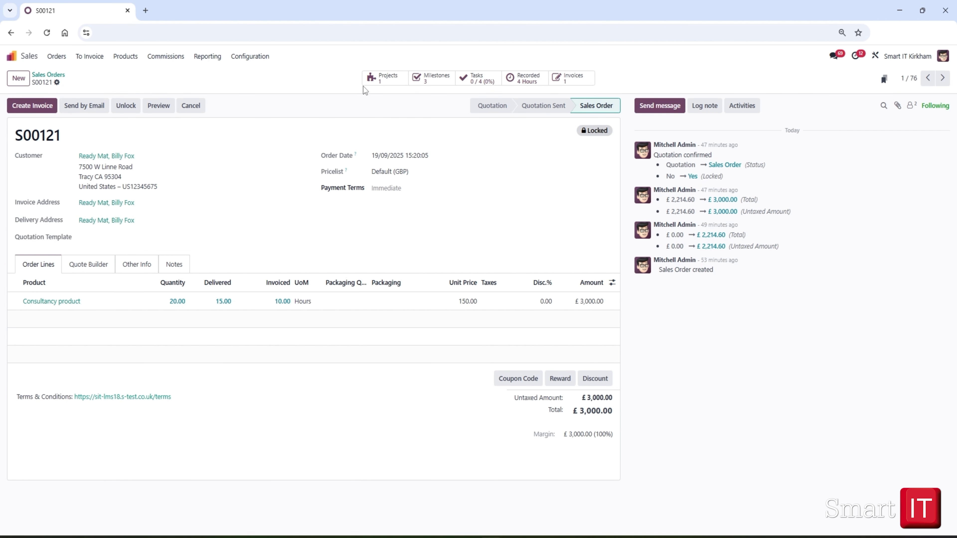
click(391, 81)
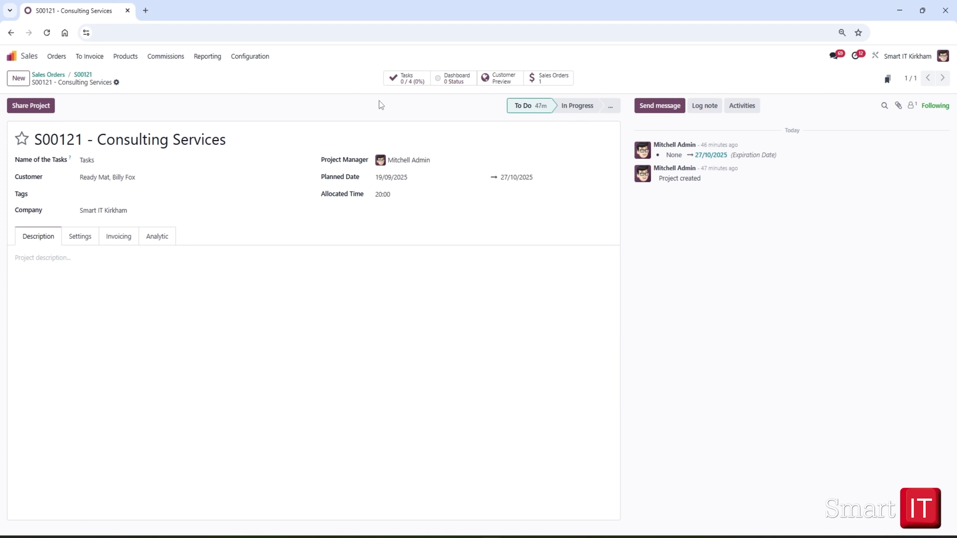
click(77, 238)
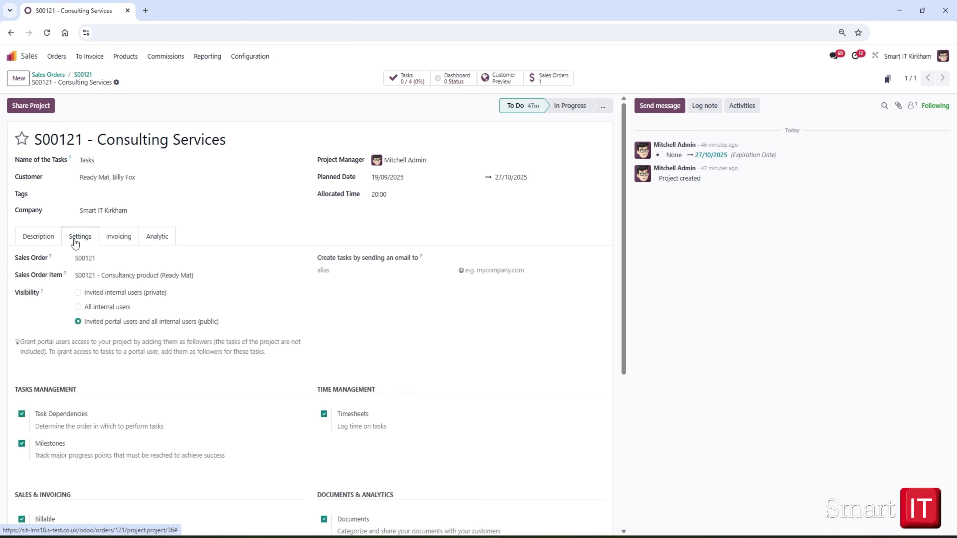
scroll(216, 215, down, 4)
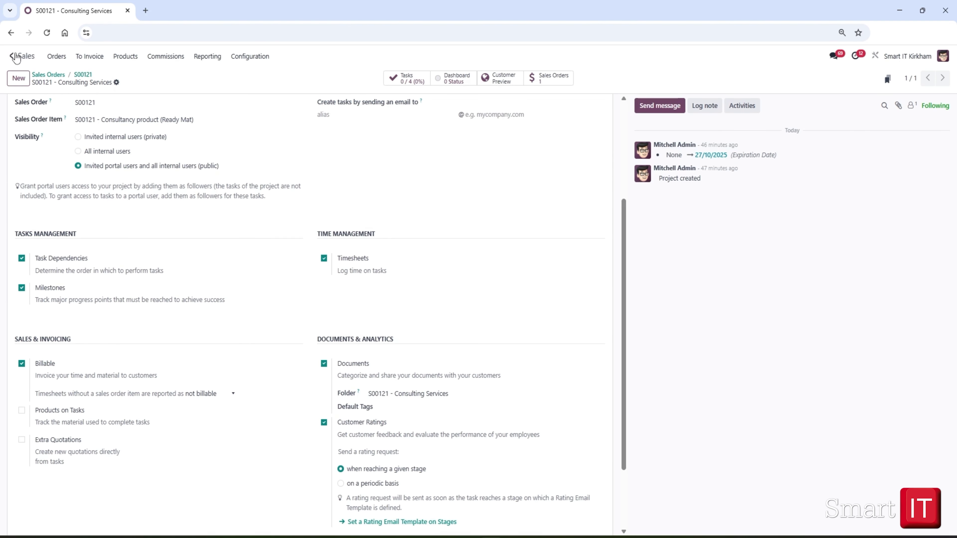
Switch to the Project app and filter the projects by customer "rea".
click(13, 56)
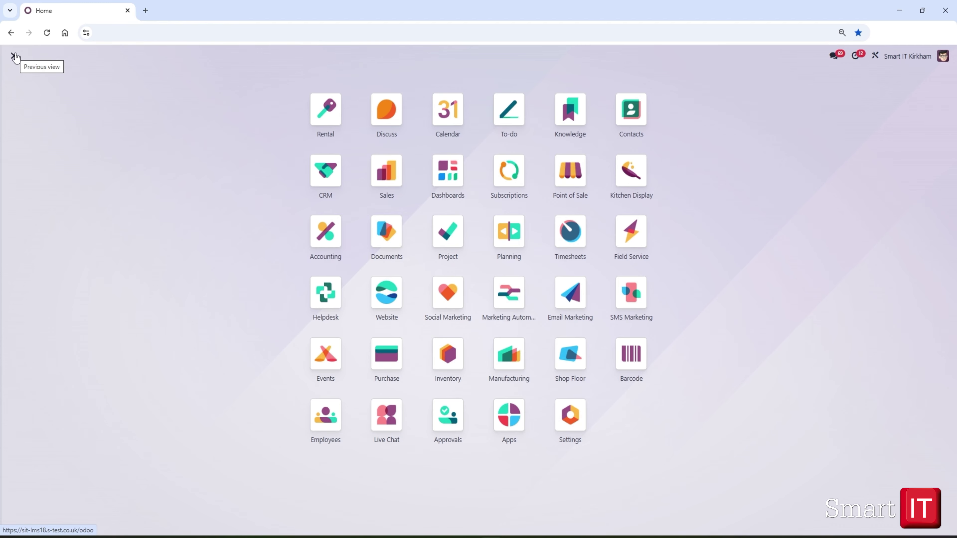
text(pro)
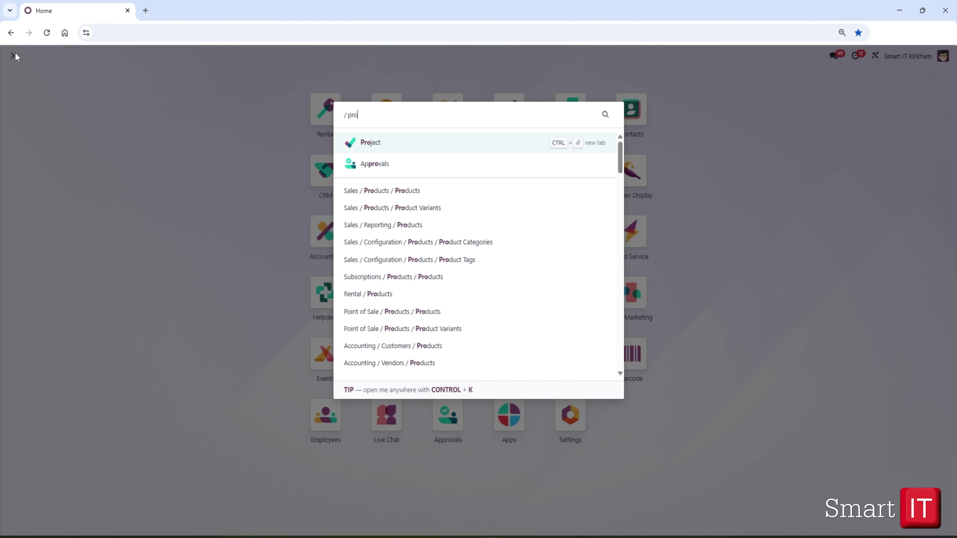
click(359, 142)
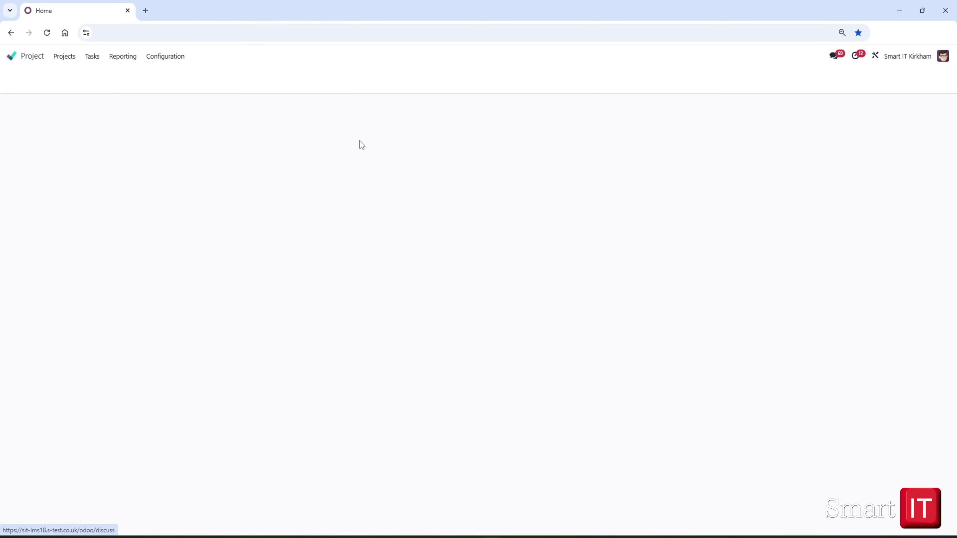
click(379, 78)
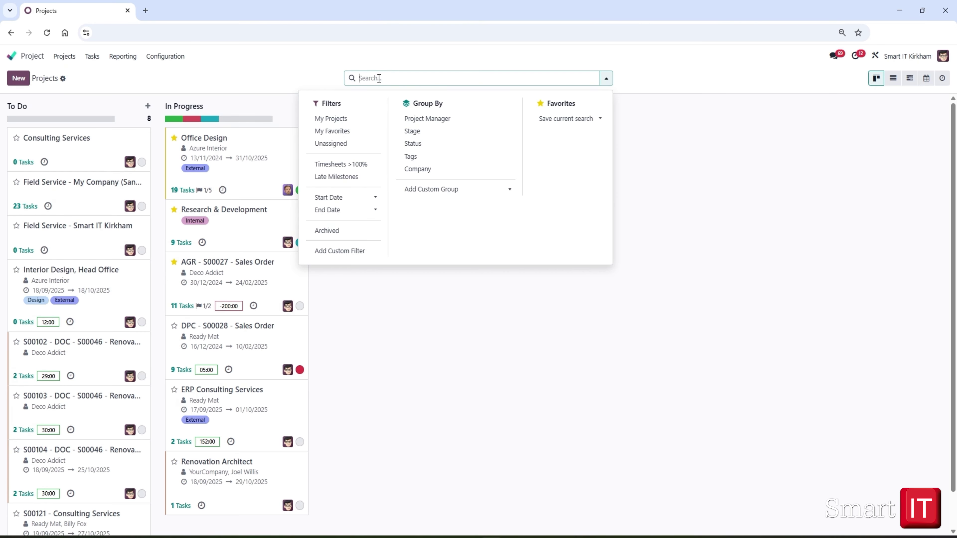
text(rea)
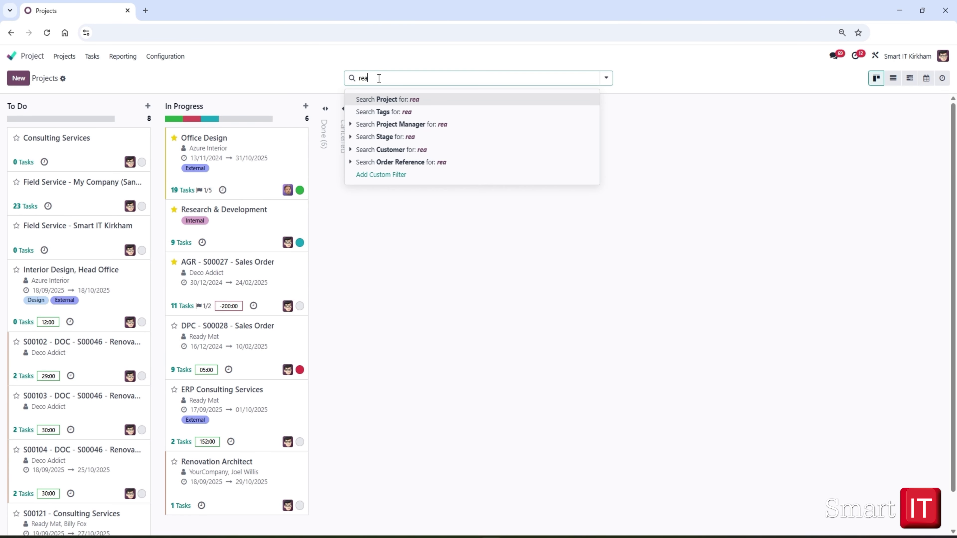
click(400, 149)
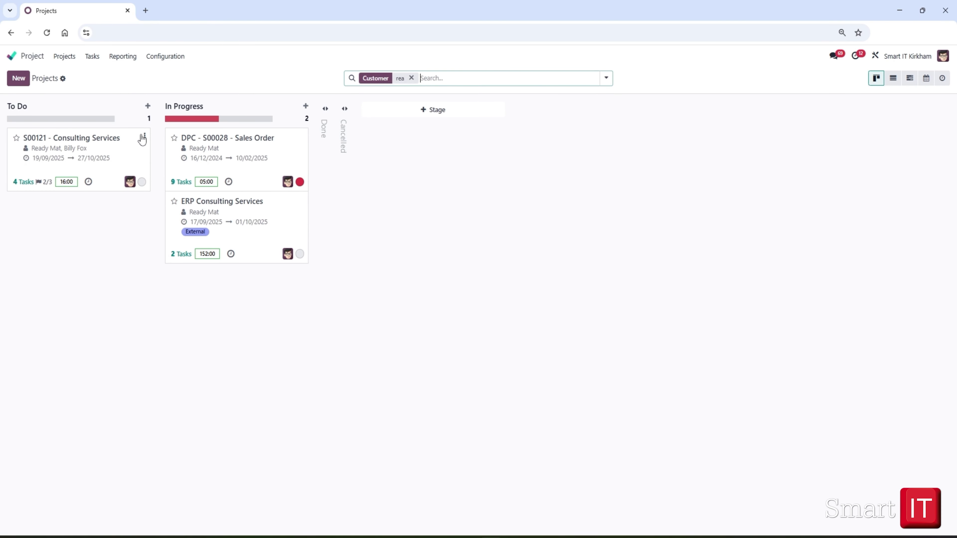
Open the sales order of the To Do stage's Consulting Services project and view the order's milestones.
click(145, 136)
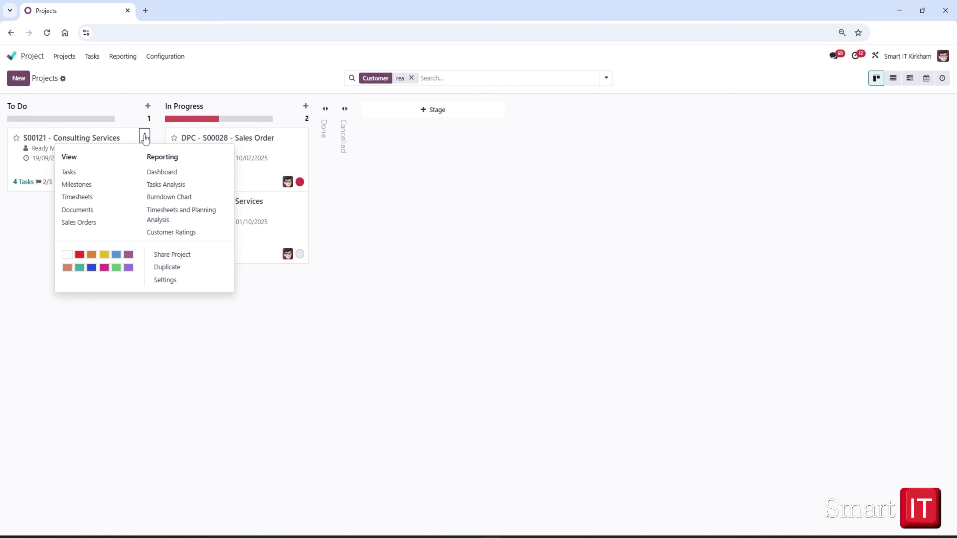
click(77, 223)
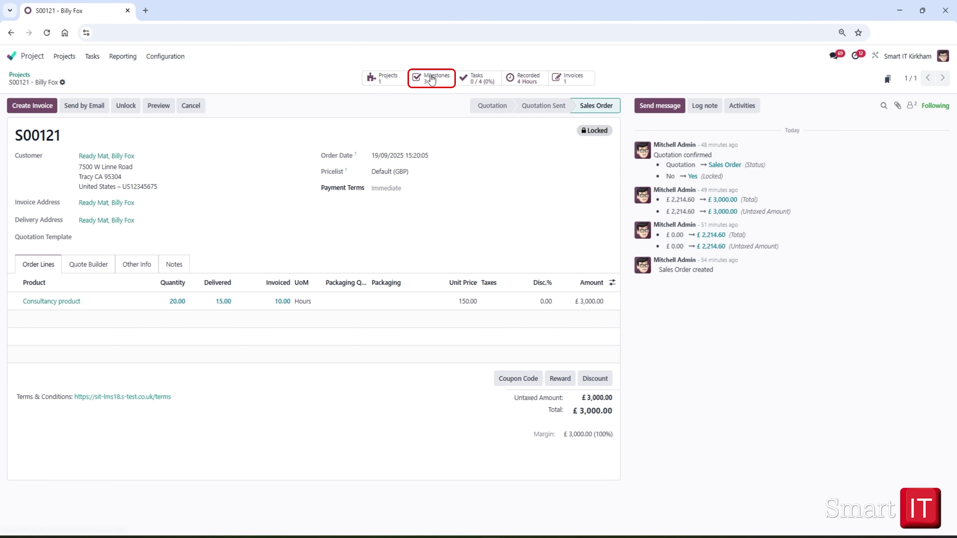
click(440, 78)
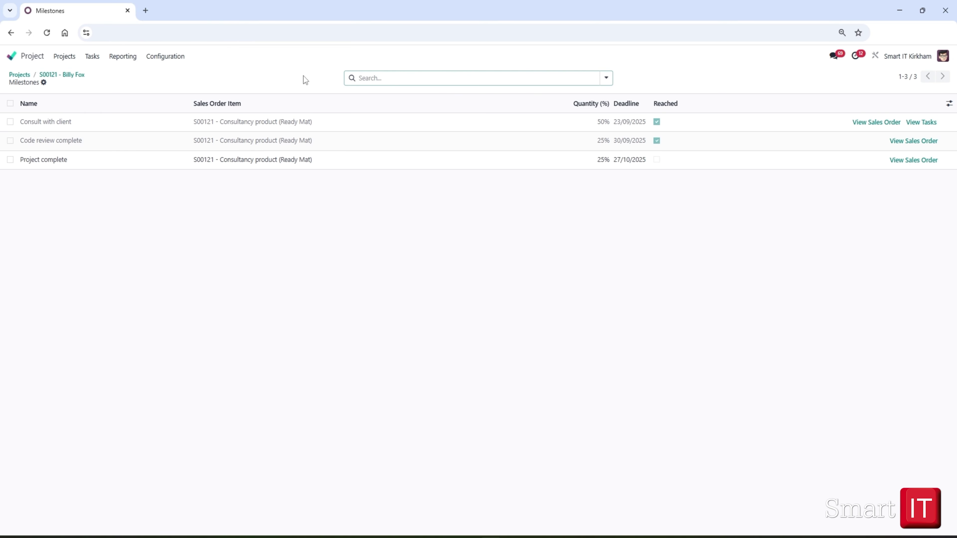
Return to the projects overview and open the milestones of the Ready Mat Consulting Services project directly.
click(21, 76)
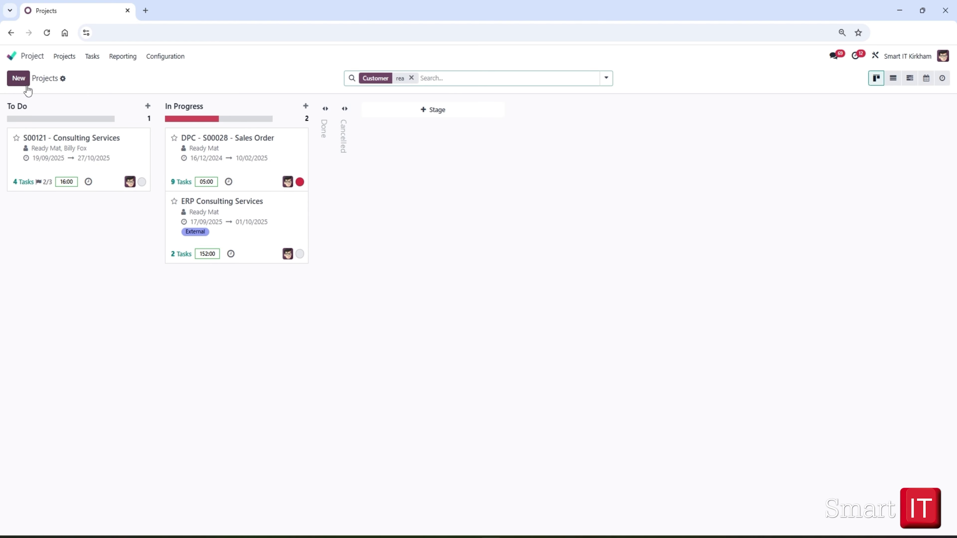
click(145, 136)
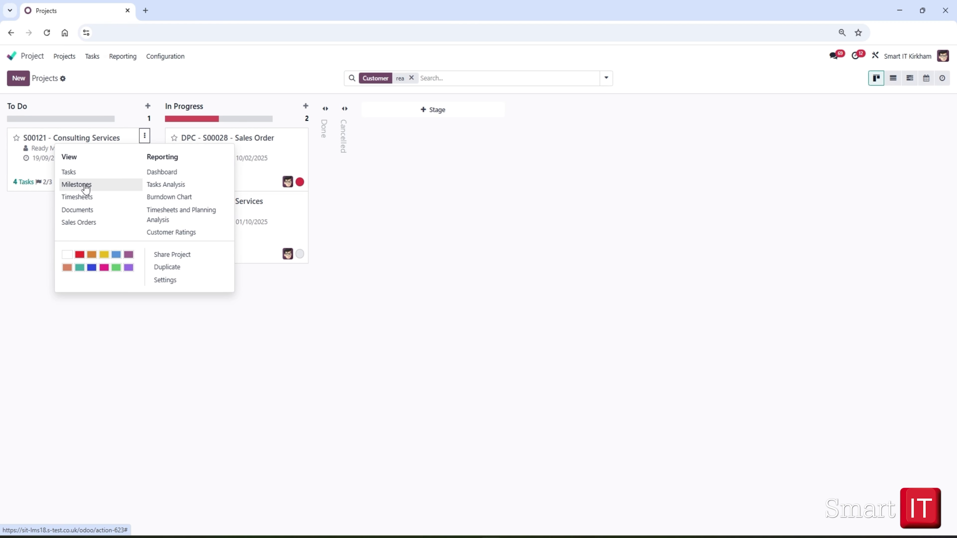
click(77, 185)
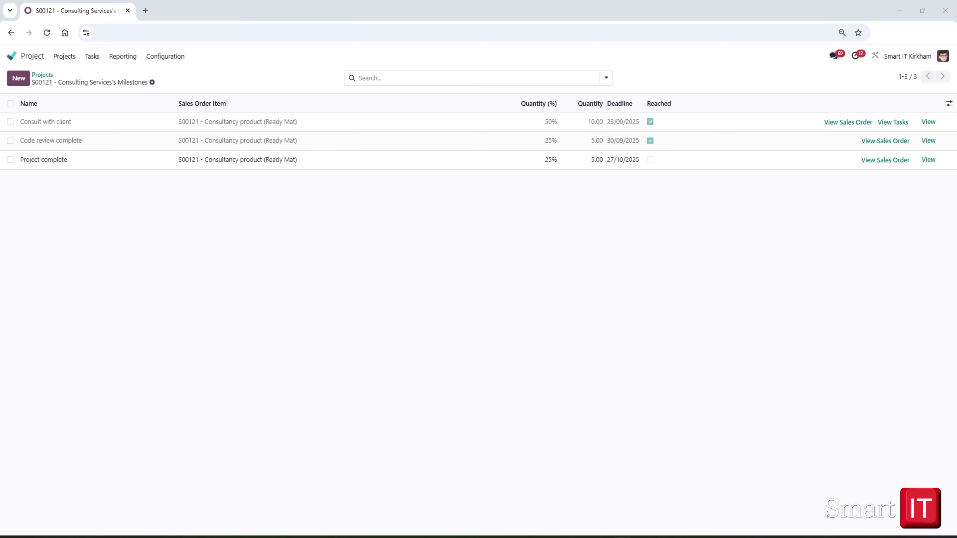
Go back to the projects and open the Consulting Services project's sales order to review delivered and invoiced quantities.
click(43, 77)
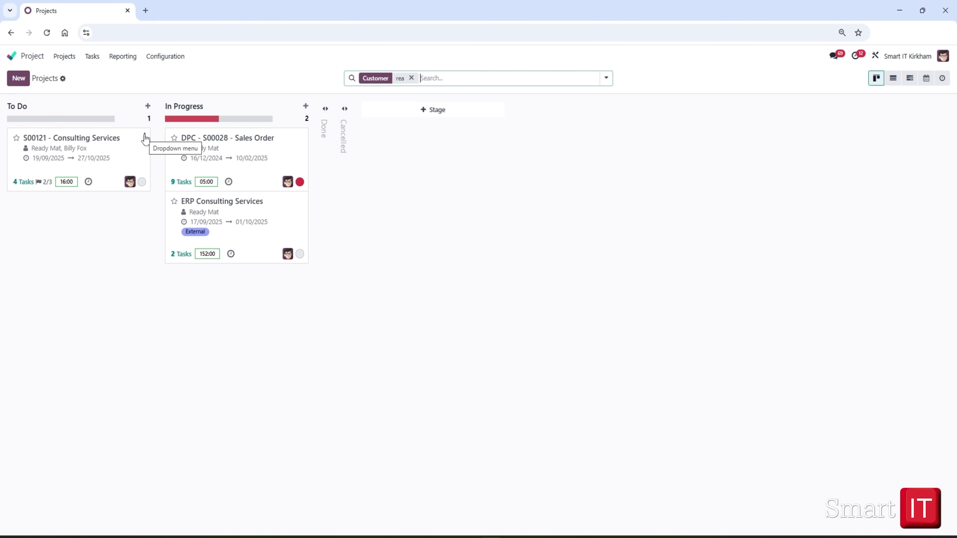
click(145, 136)
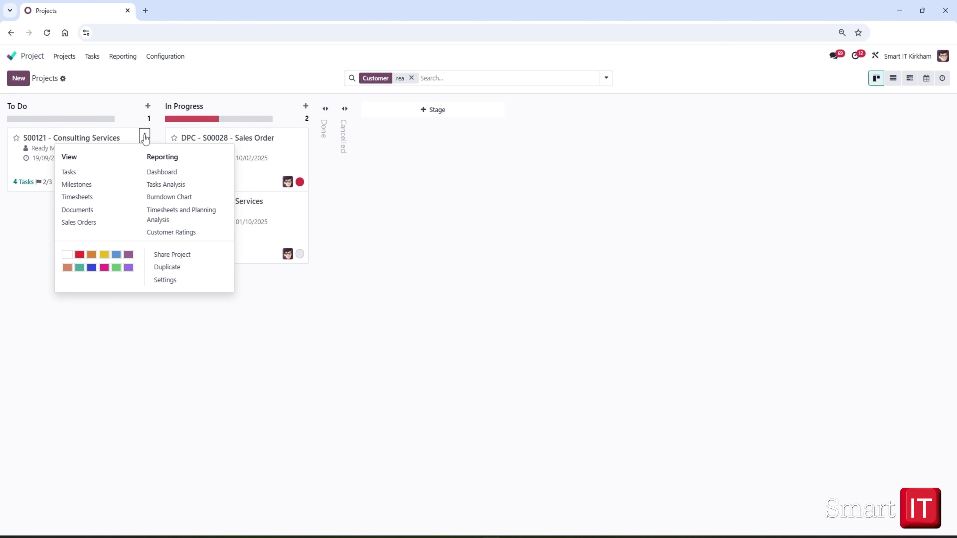
click(90, 227)
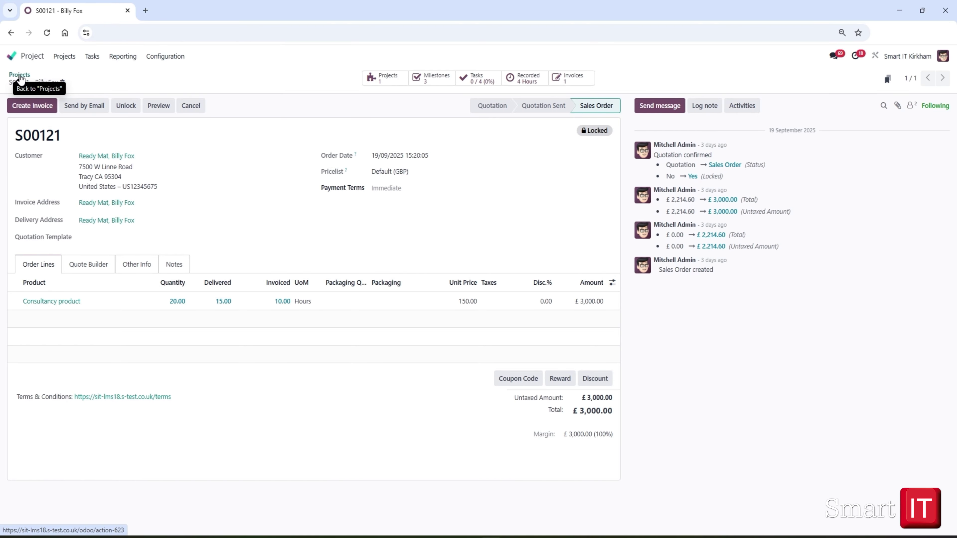
Open the dashboard of the Ready Mat Consulting Services project and view its planned shifts.
click(21, 78)
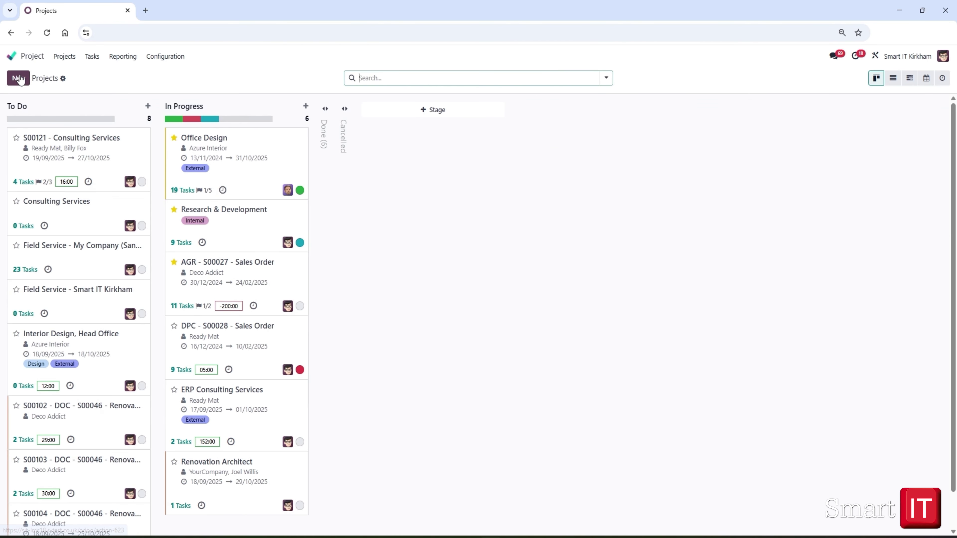
click(145, 137)
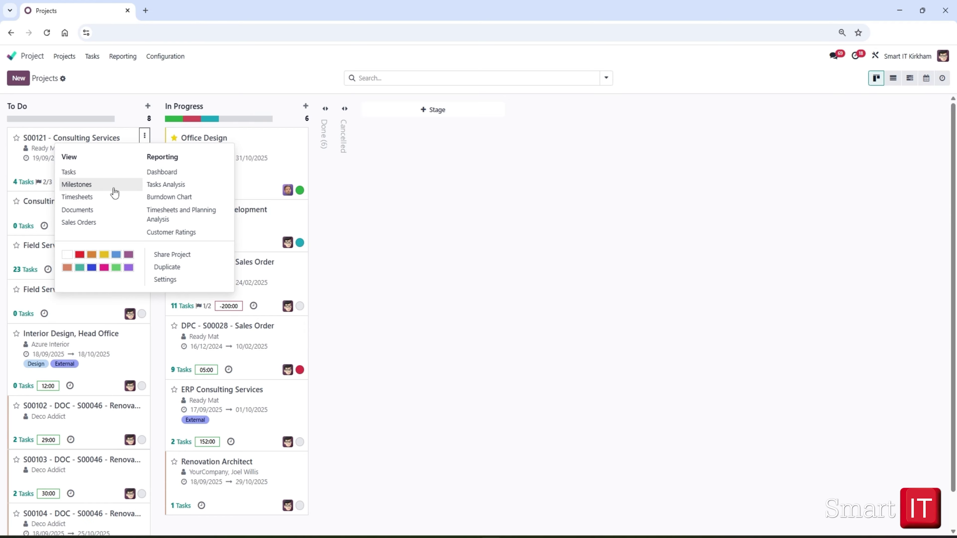
click(163, 171)
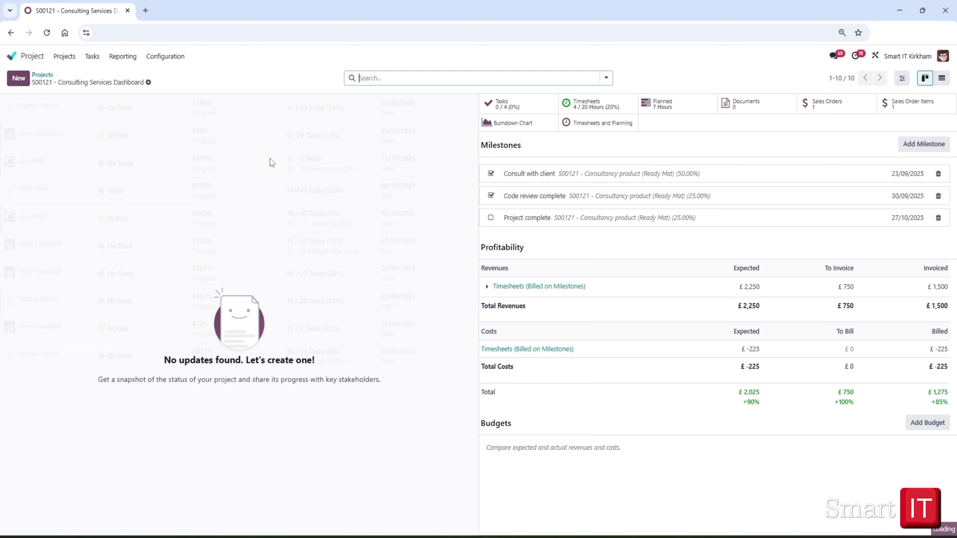
click(663, 100)
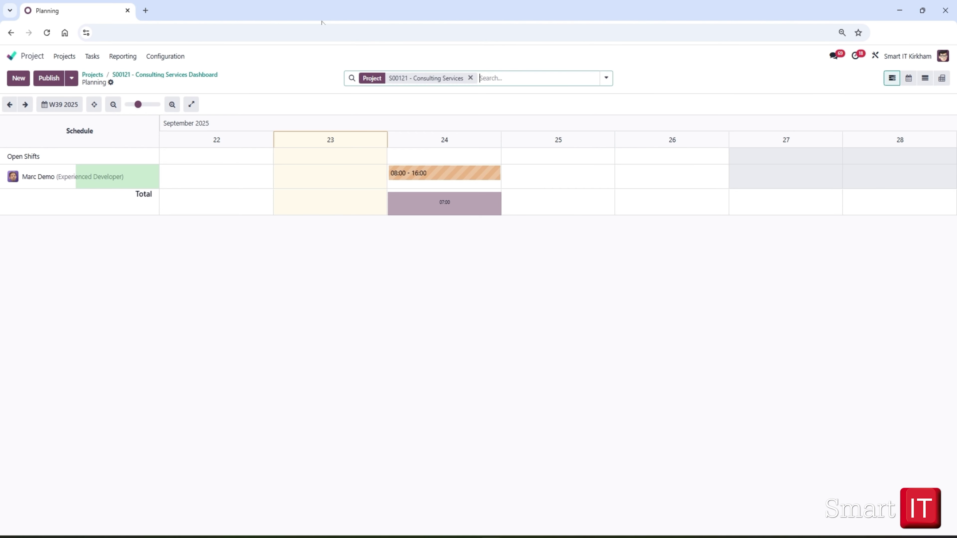
Return to the project dashboard and open the "Consult with client, website 1" task from the project's tasks.
click(166, 75)
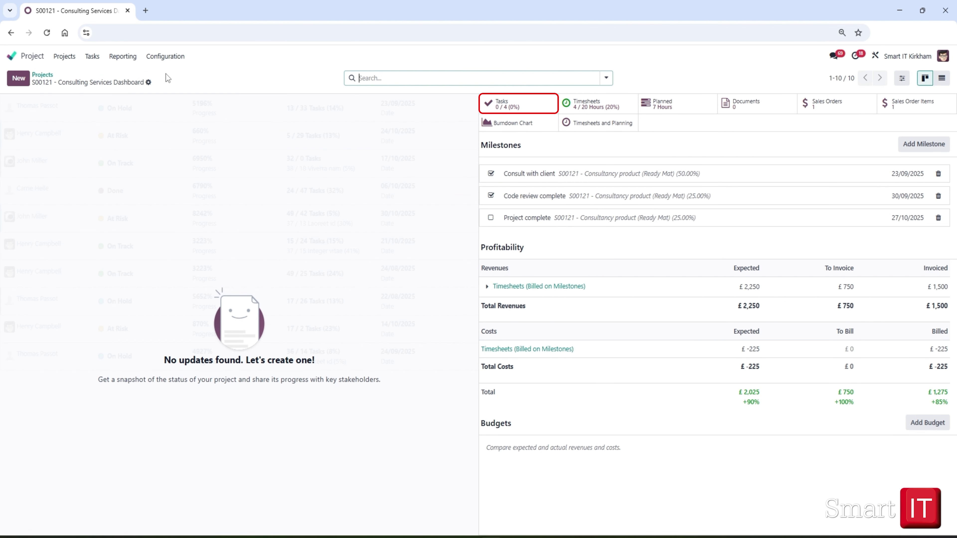
click(503, 103)
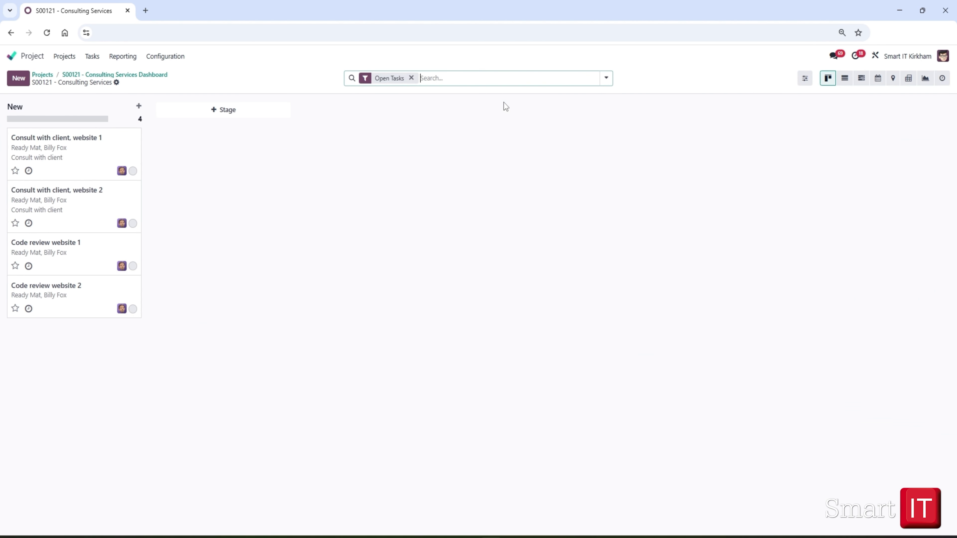
click(38, 143)
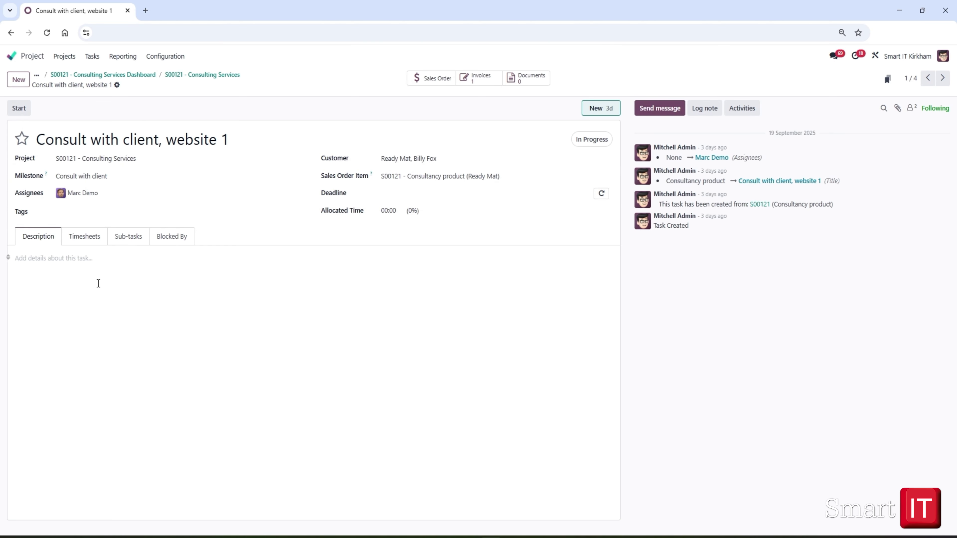
View the task's timesheets, and open the recorded hours of its linked sales order.
click(83, 240)
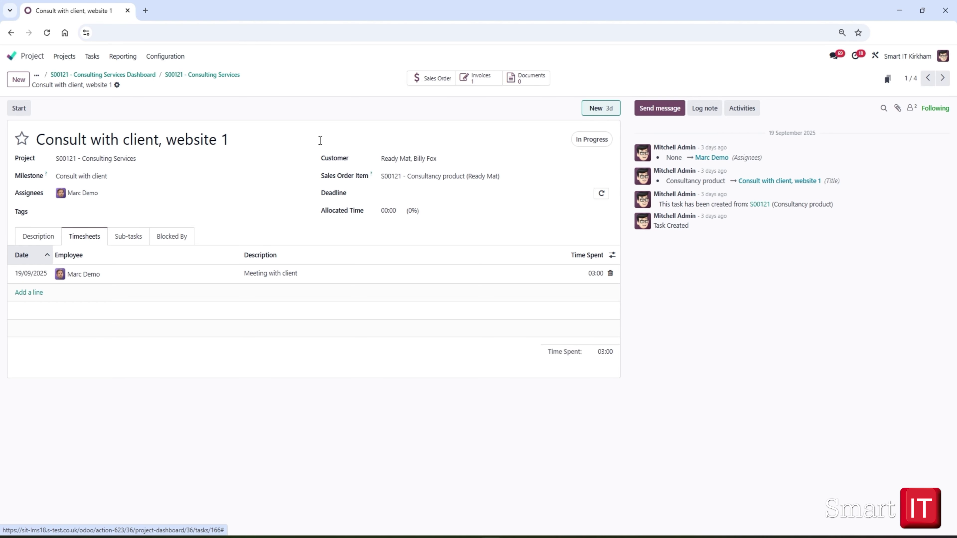
click(433, 78)
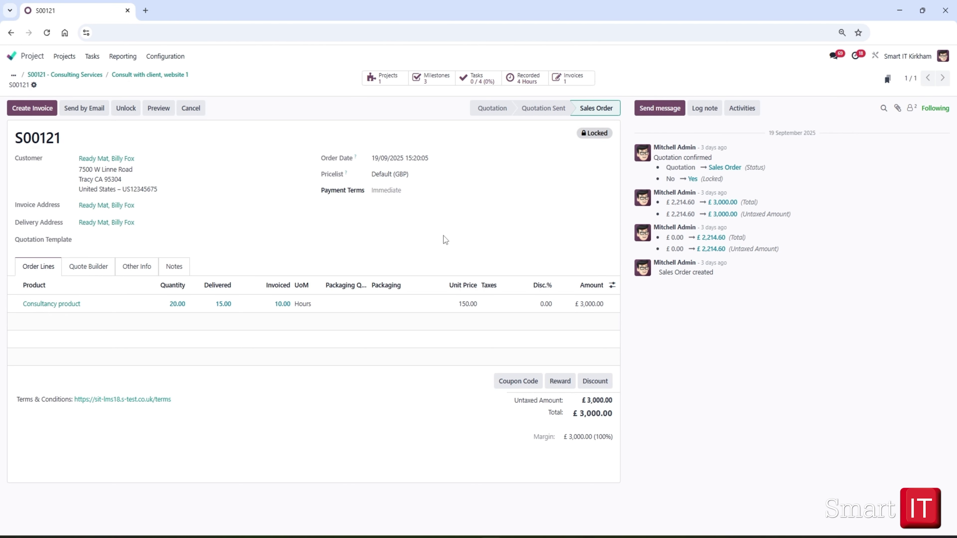
click(519, 79)
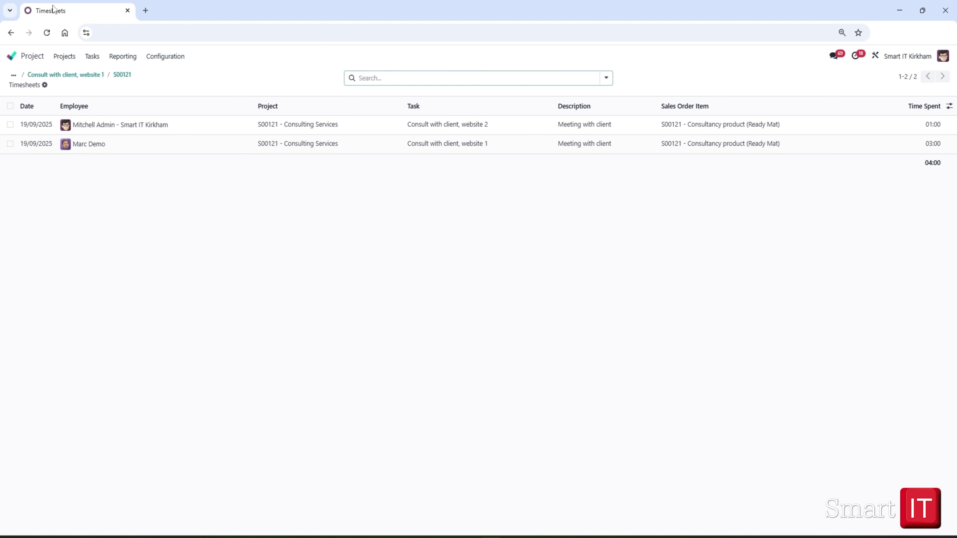
Go back to the sales order to view its invoice, and return to the Consulting Services project dashboard.
click(121, 78)
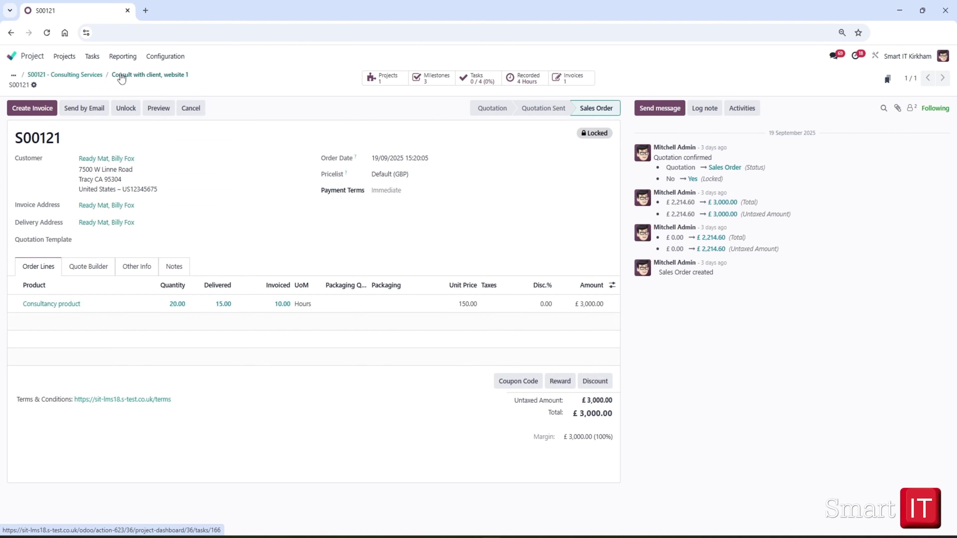
click(580, 82)
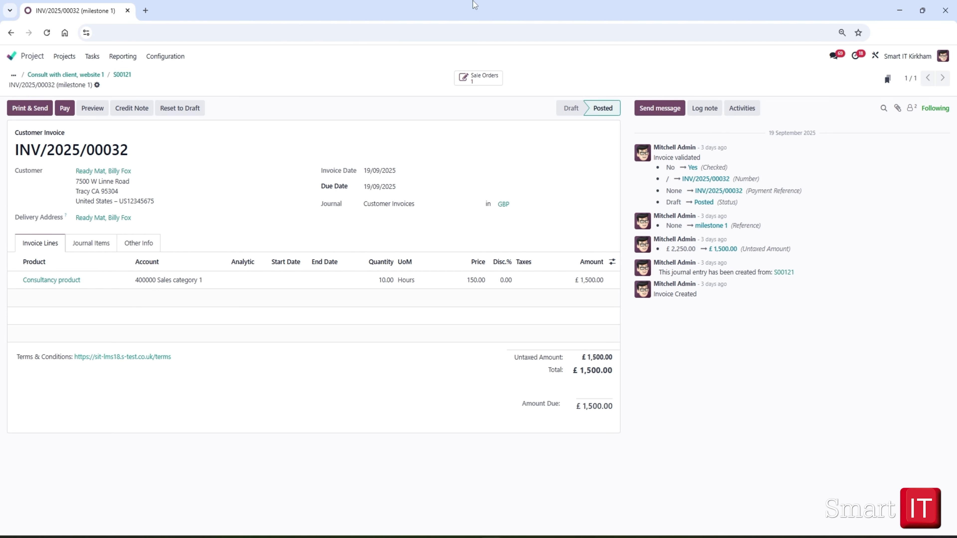
click(14, 77)
click(107, 106)
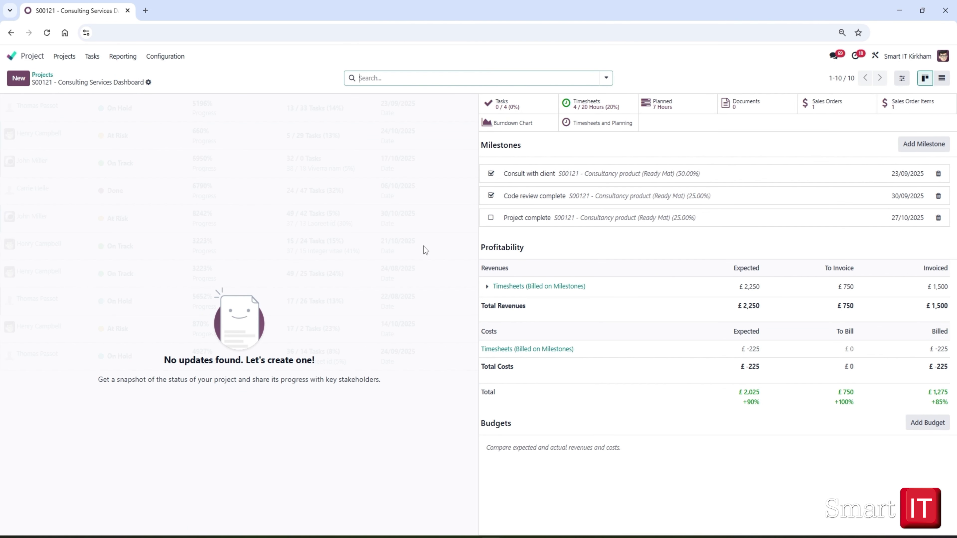
Expand the milestone-billed revenues under Profitability, and view the timesheets behind the project's costs before returning to the dashboard.
click(487, 287)
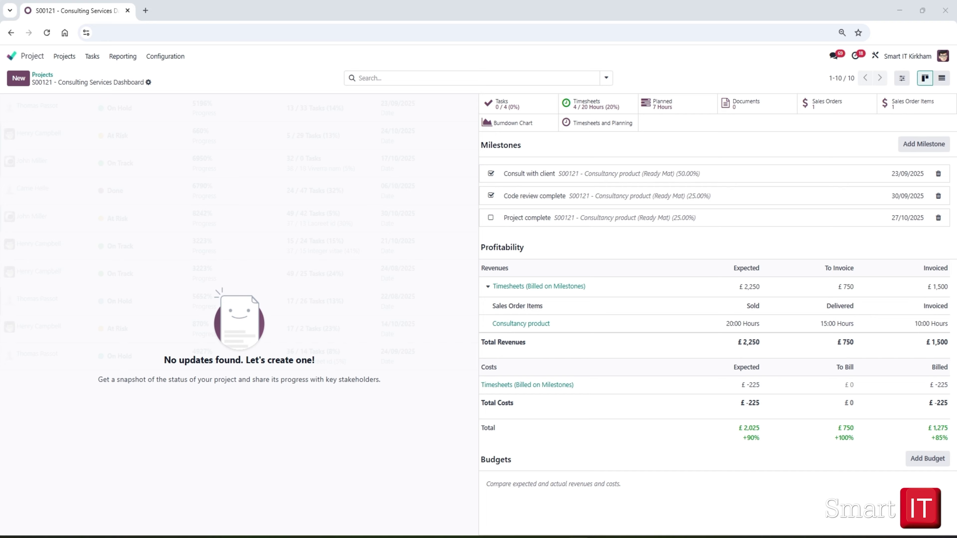
click(507, 385)
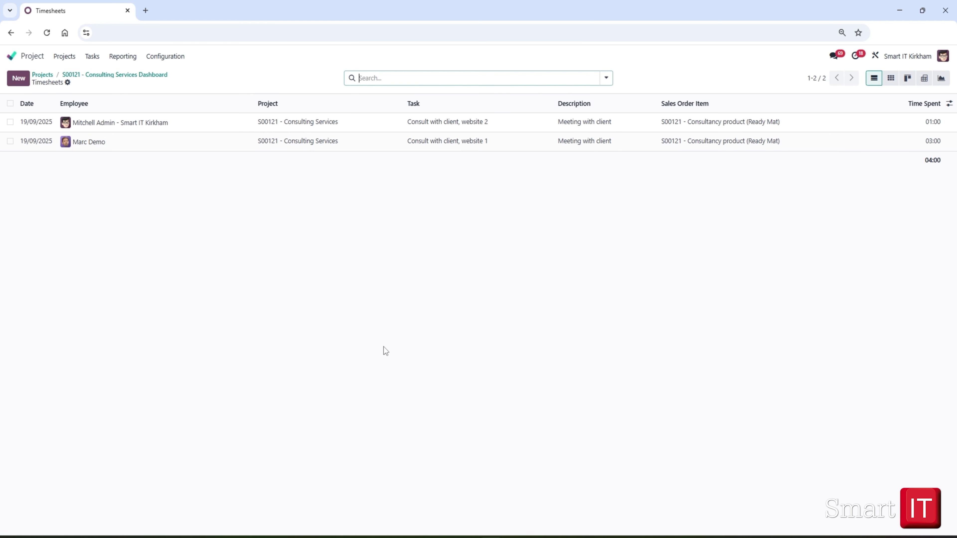
click(128, 75)
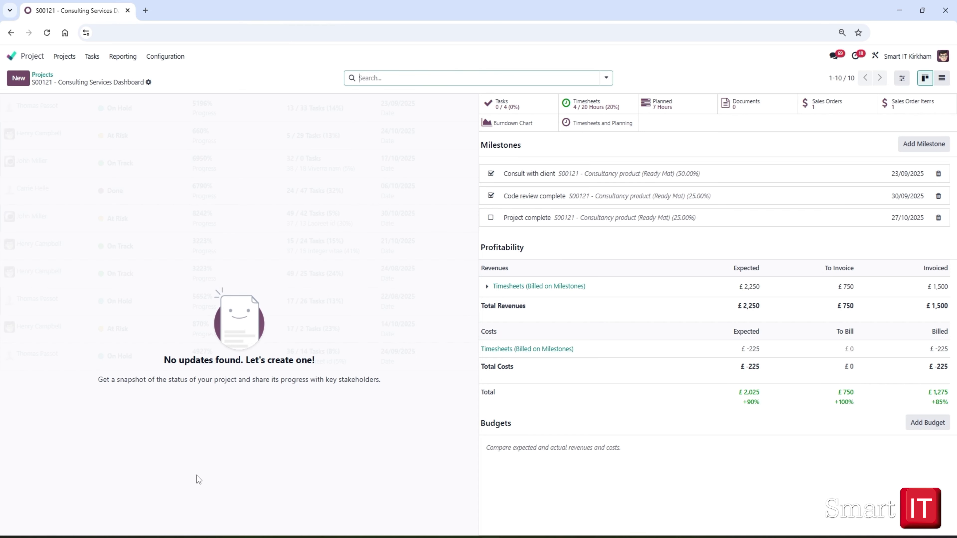
Add a project budget named Salary with a £1,000 line for the Production department and the Salary cost item.
click(925, 422)
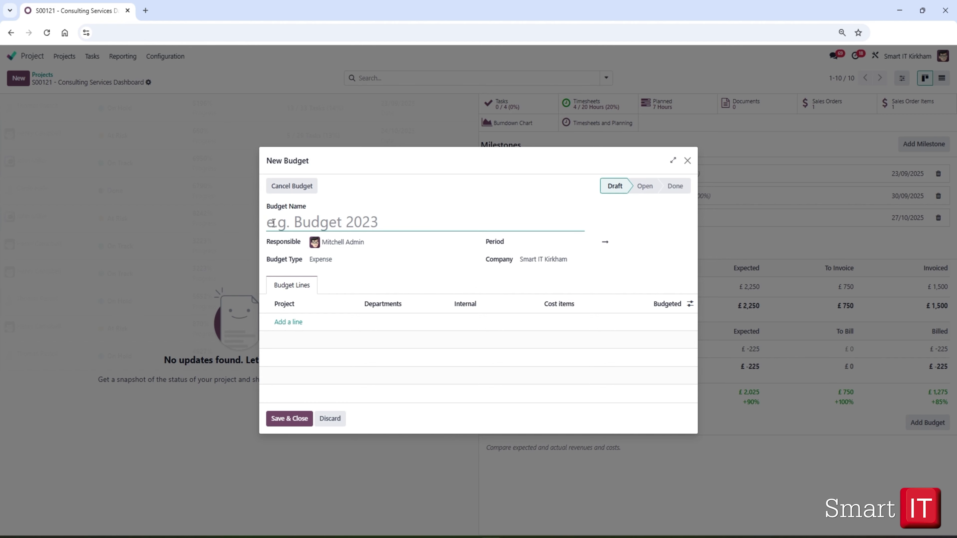
text(Salary)
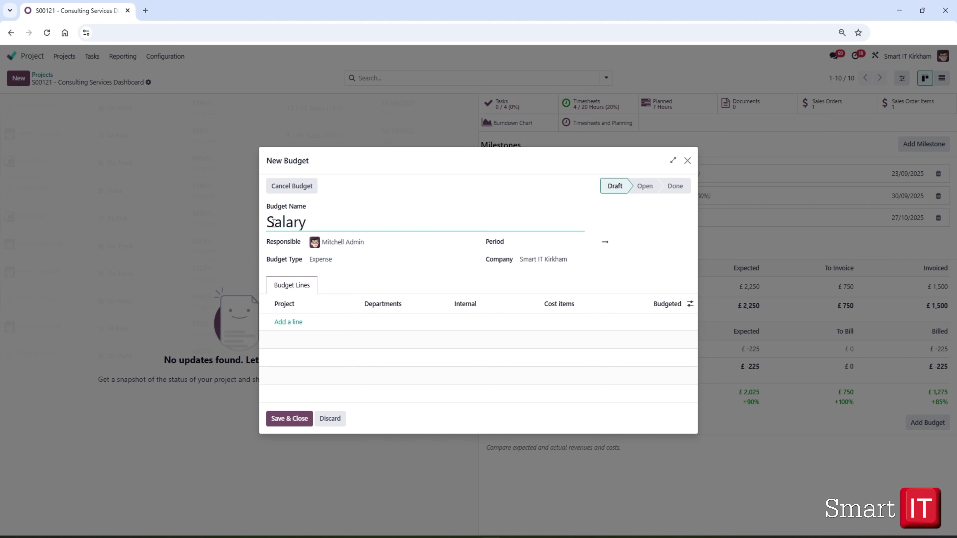
click(288, 322)
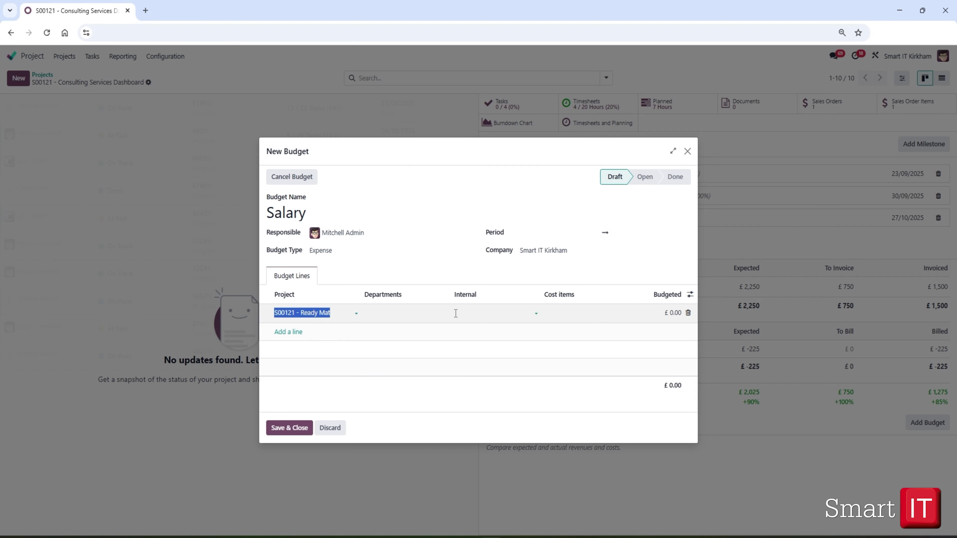
click(428, 313)
click(400, 402)
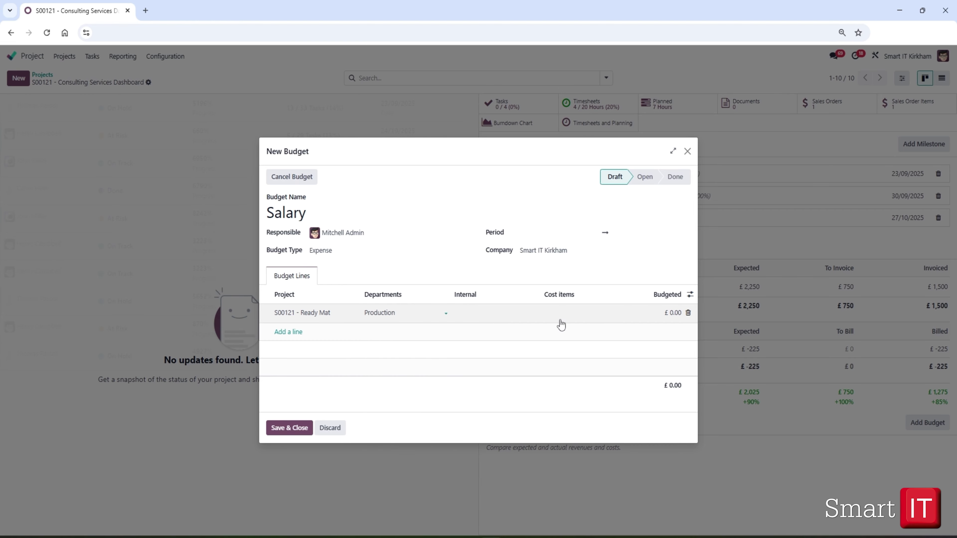
click(560, 321)
click(569, 326)
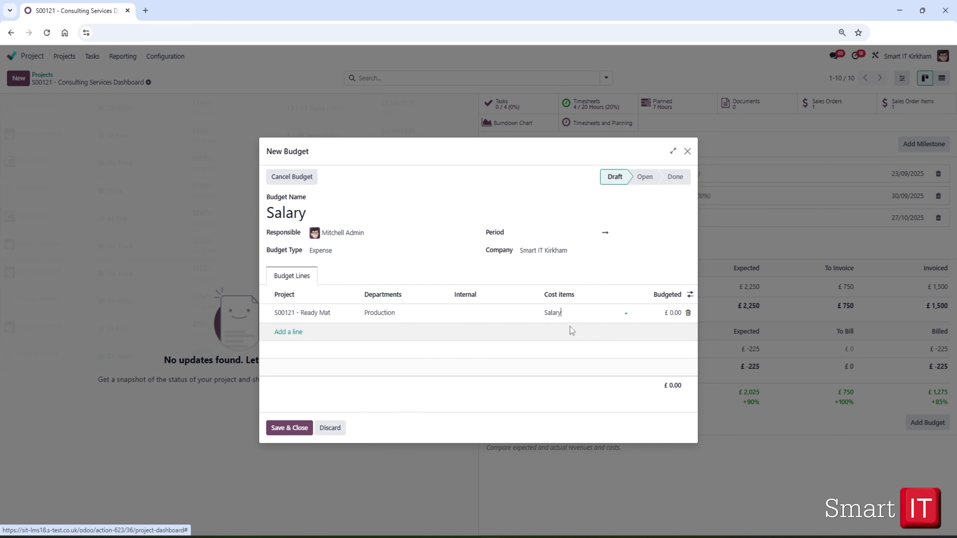
click(673, 313)
text(1000)
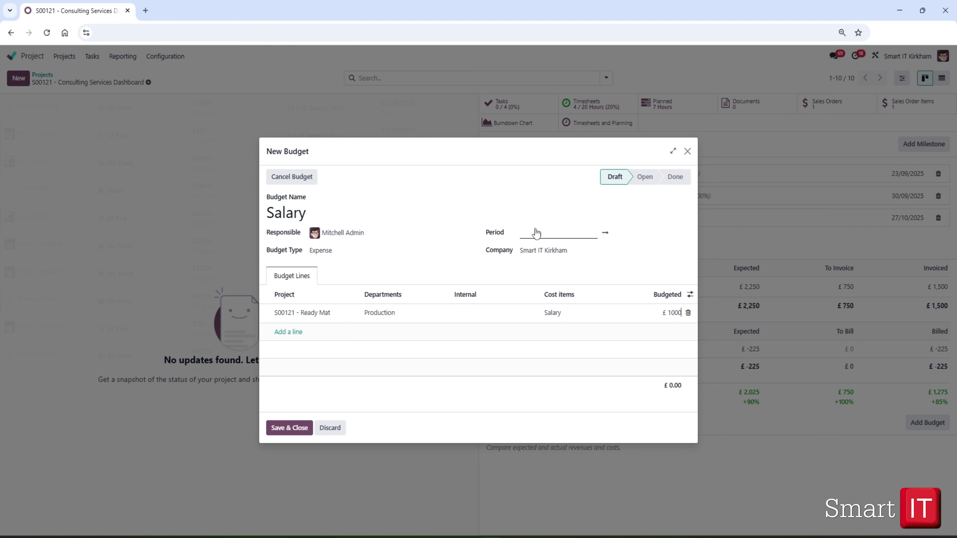
Set the budget period from 23/09/2025 to 30/09/2025 and save the budget.
click(536, 233)
click(525, 372)
click(639, 232)
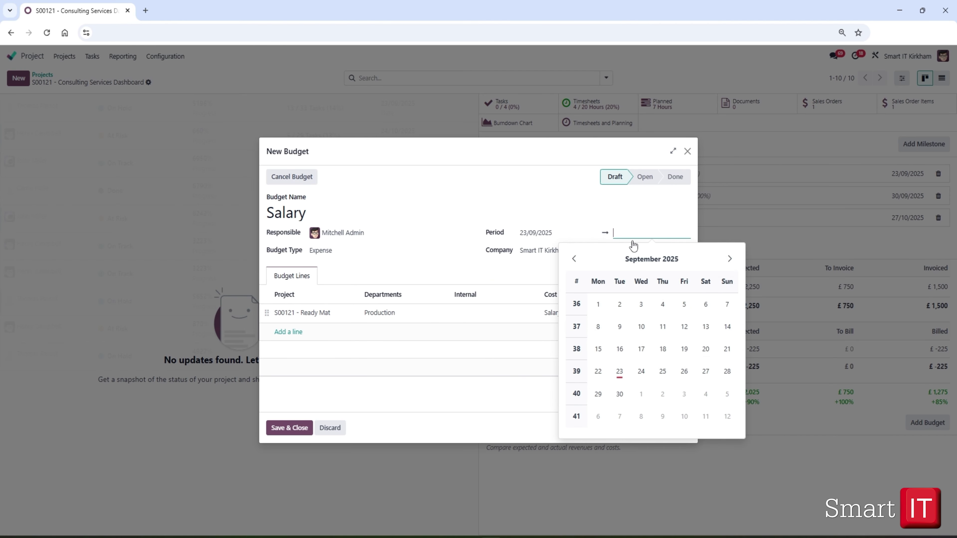
click(619, 394)
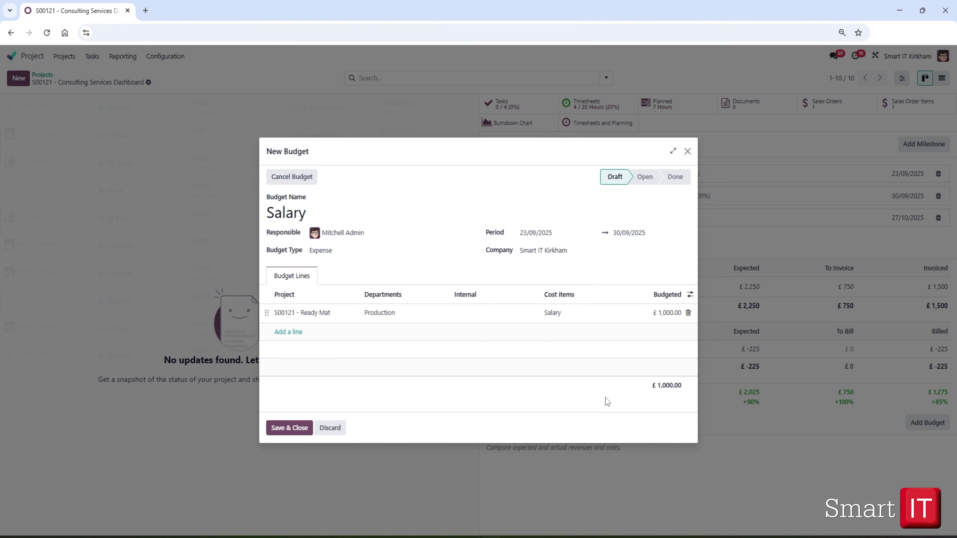
click(272, 430)
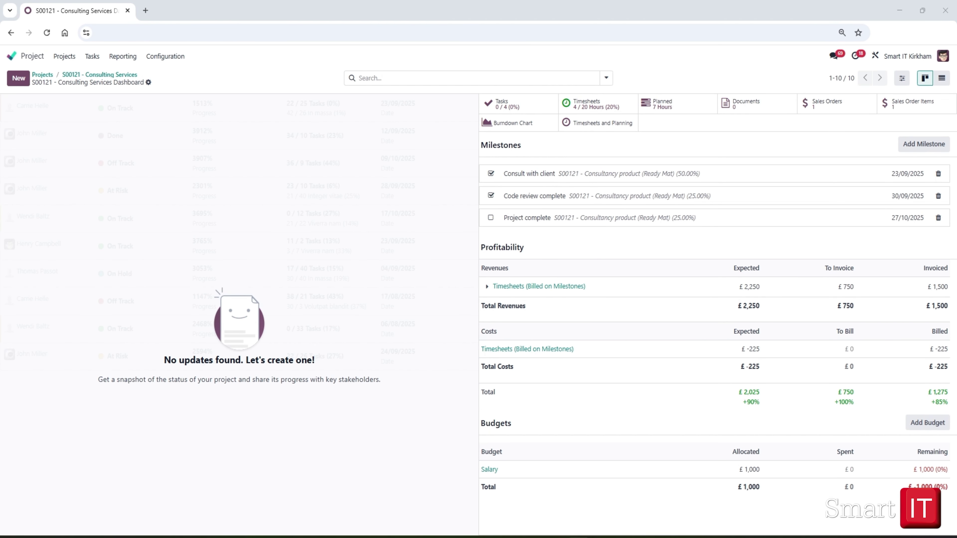
Open the £1,500 Ready Mat order in the Sales app and review its "Consultancy product (time)" settings, returning to the order.
click(11, 56)
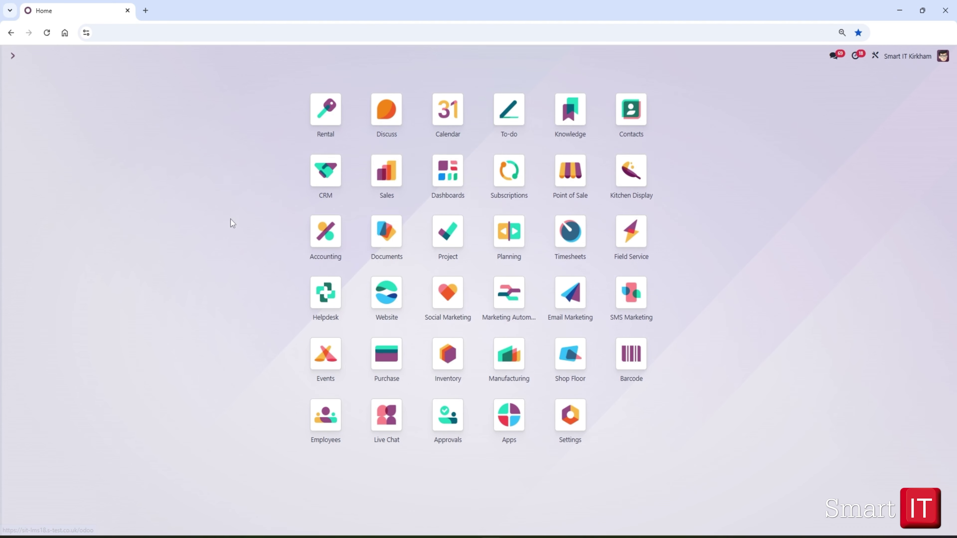
click(399, 177)
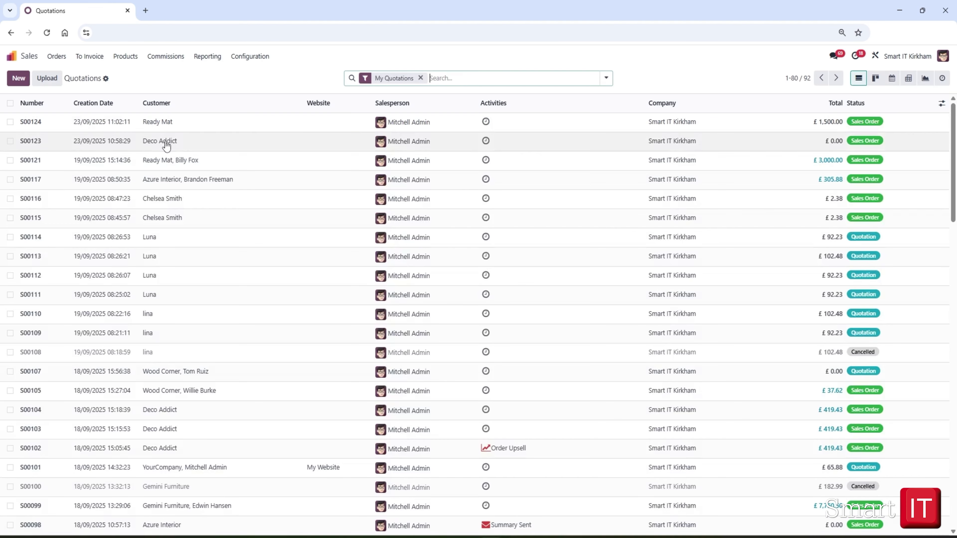
click(24, 124)
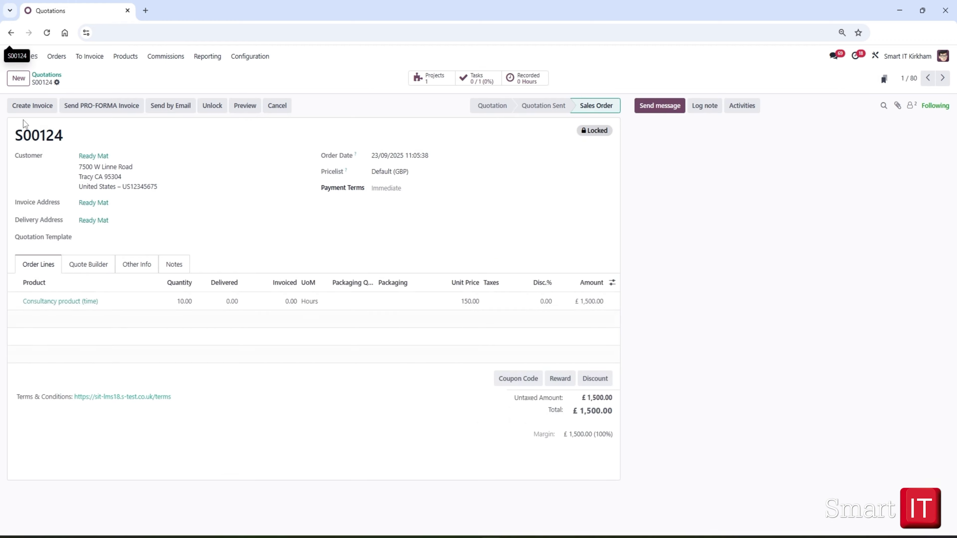
click(84, 304)
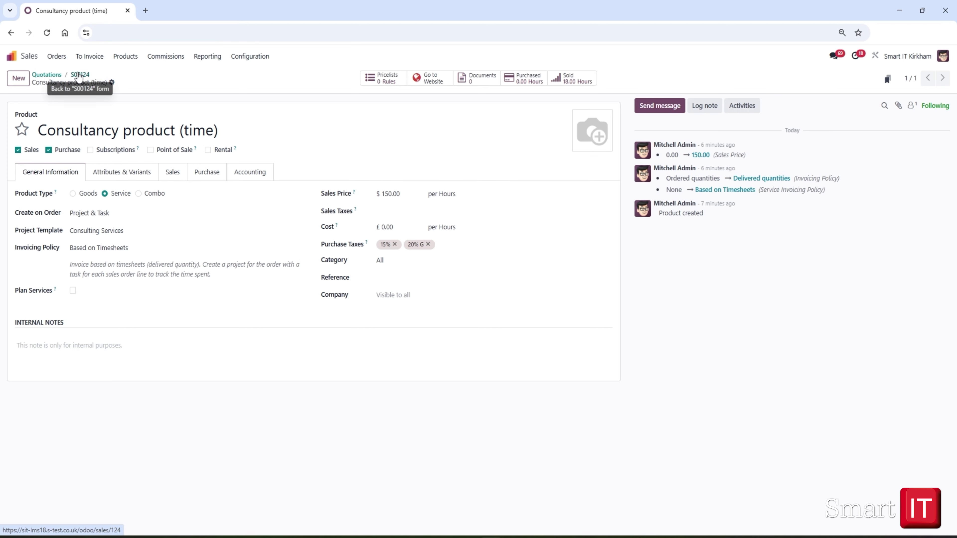
click(79, 75)
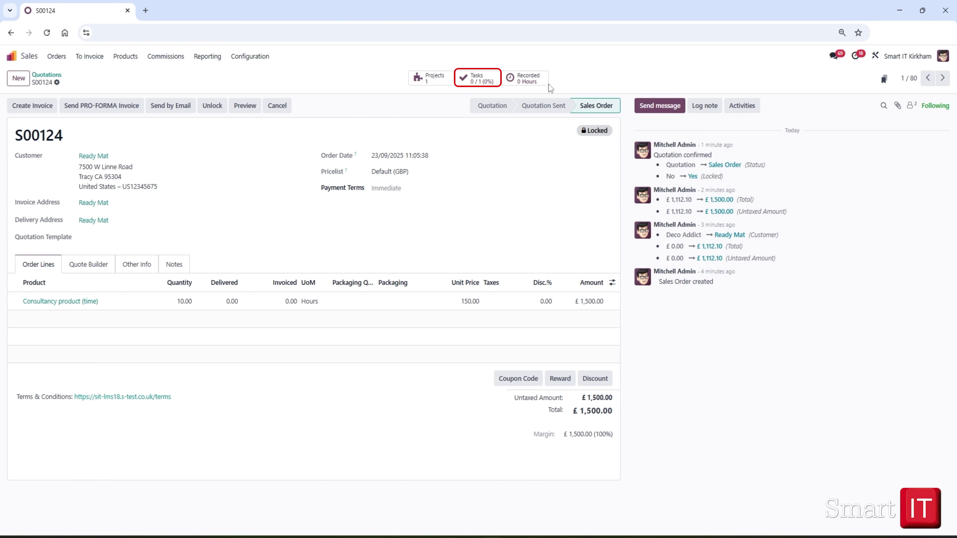
Log a timesheet entry of 5 hours on the sales order's "Consultancy product (time)" task.
click(481, 79)
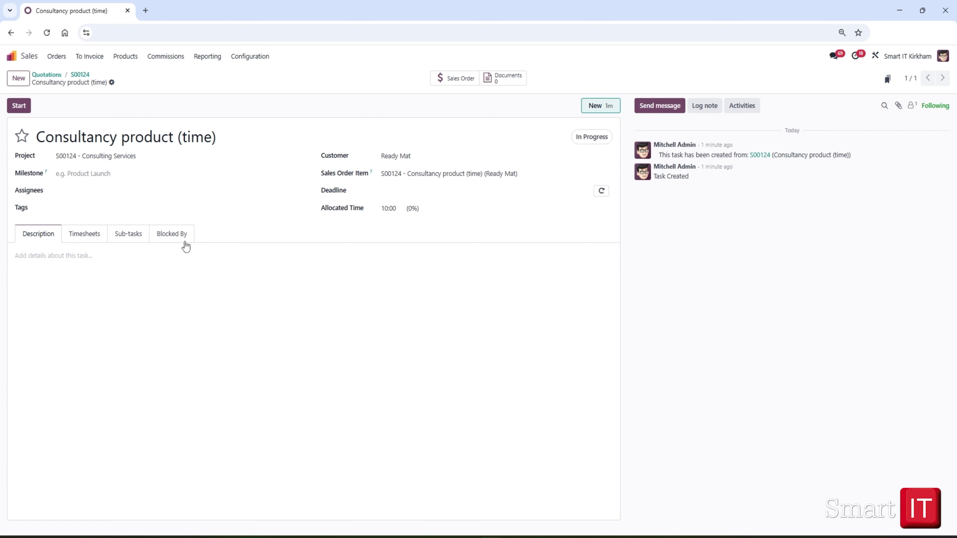
click(81, 235)
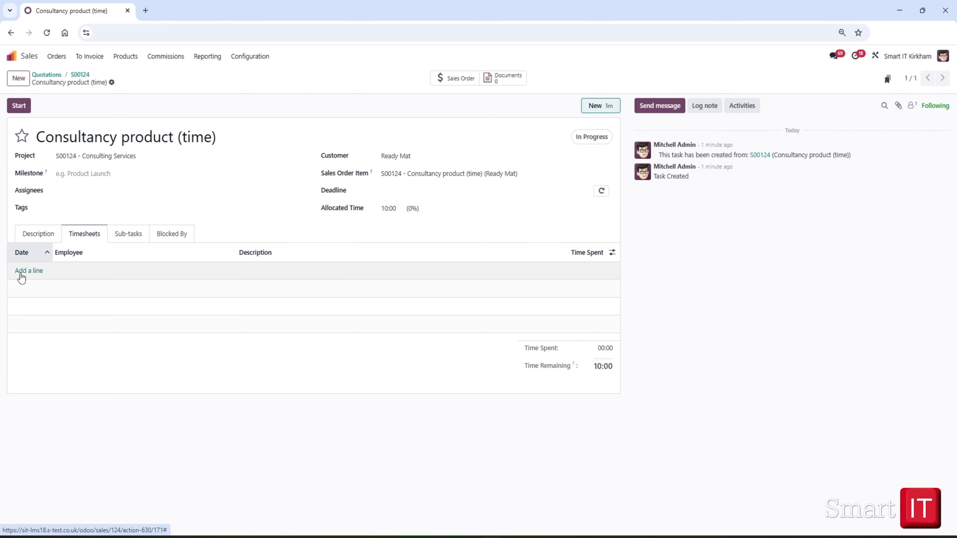
click(20, 272)
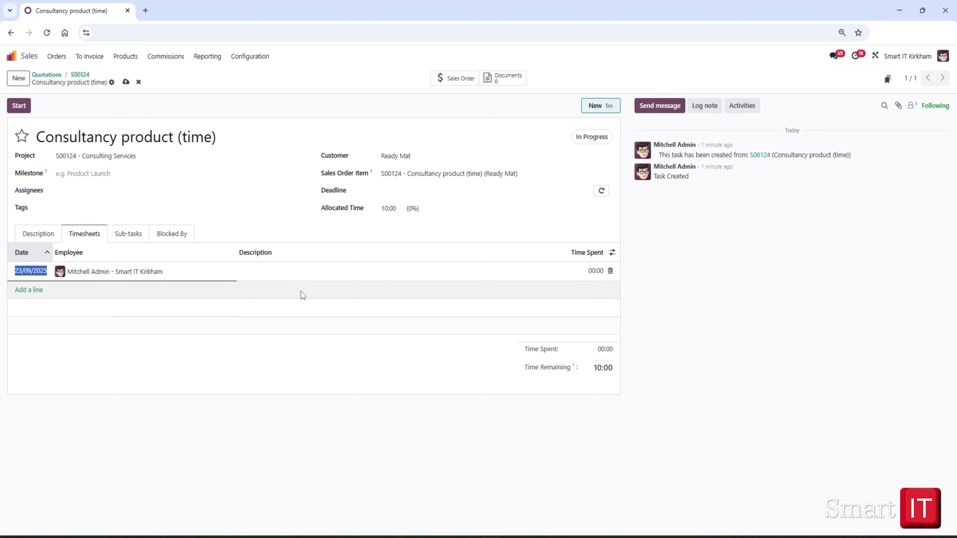
click(594, 272)
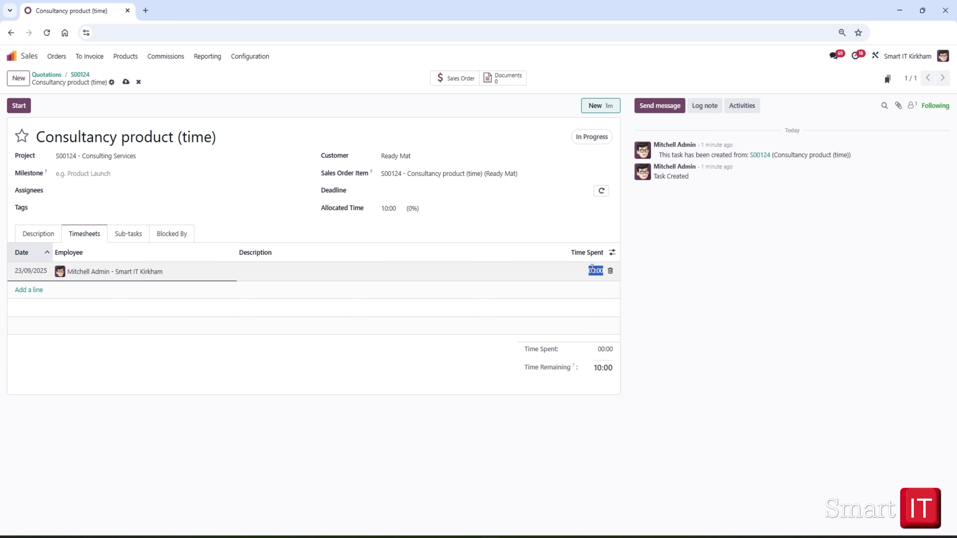
text(5)
key(Return)
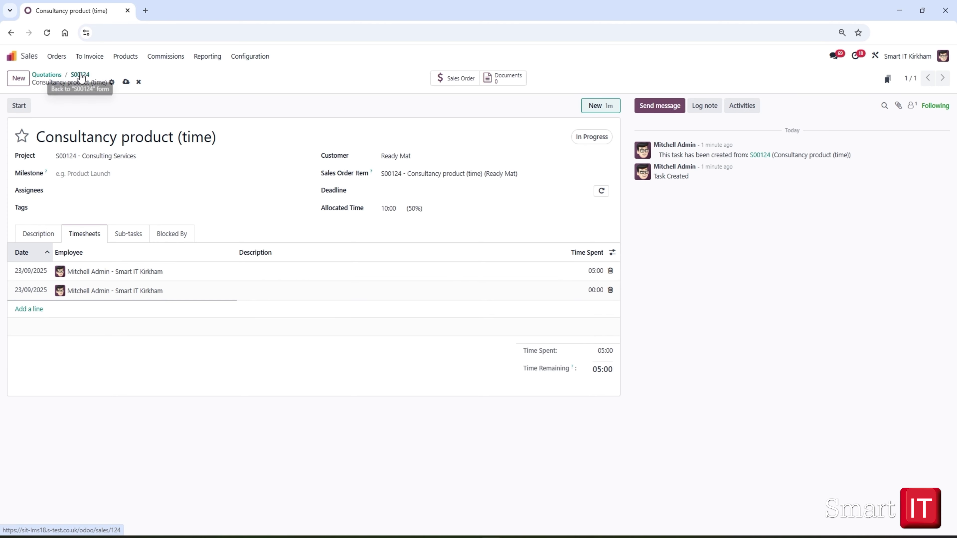
Return to the sales order to review the delivered quantity, and leave for the apps overview.
click(80, 75)
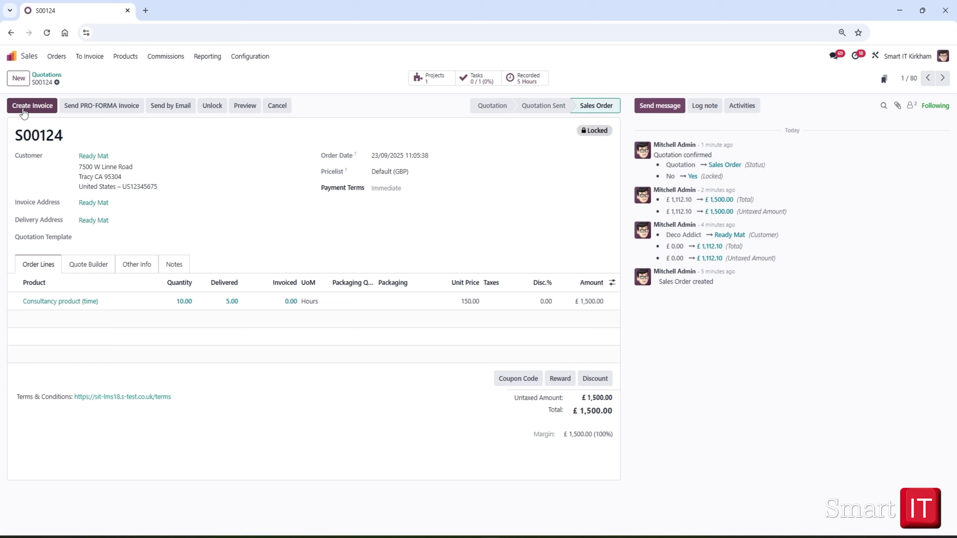
click(11, 56)
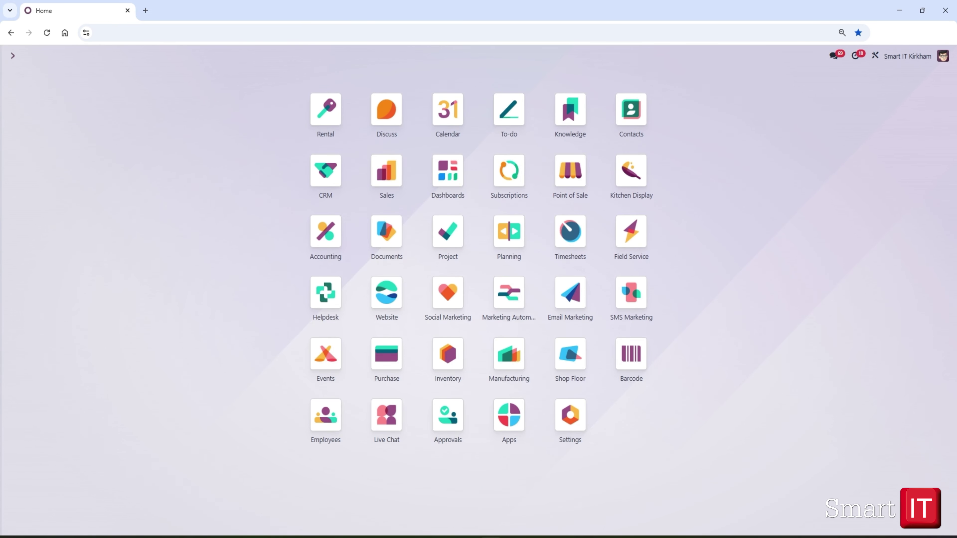